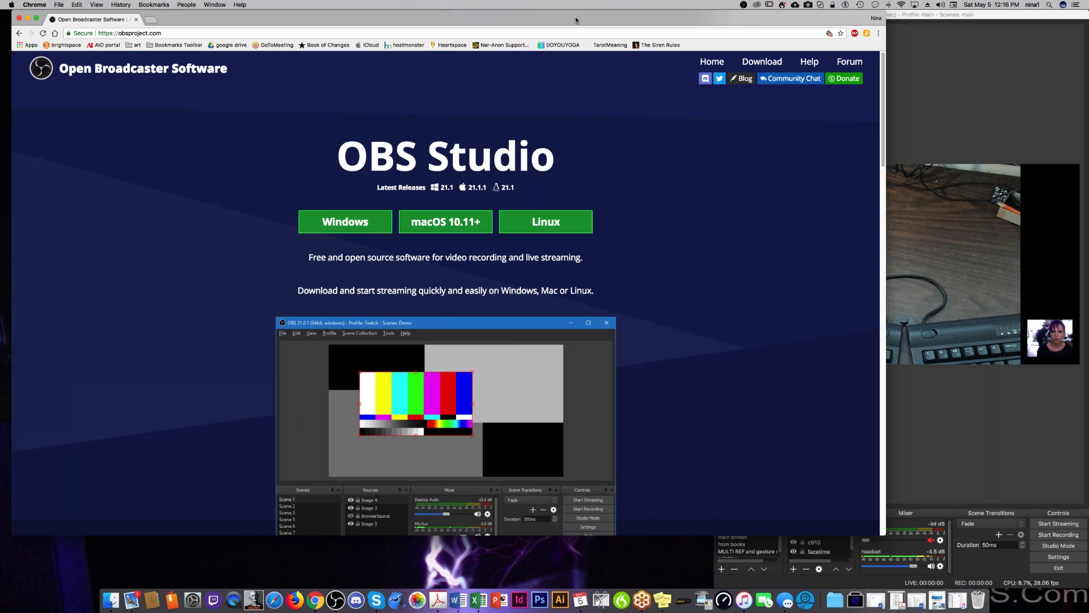
- Close the messages window and the browser window showing the OBS Studio download page
left_click_drag(577, 21, 630, 257)
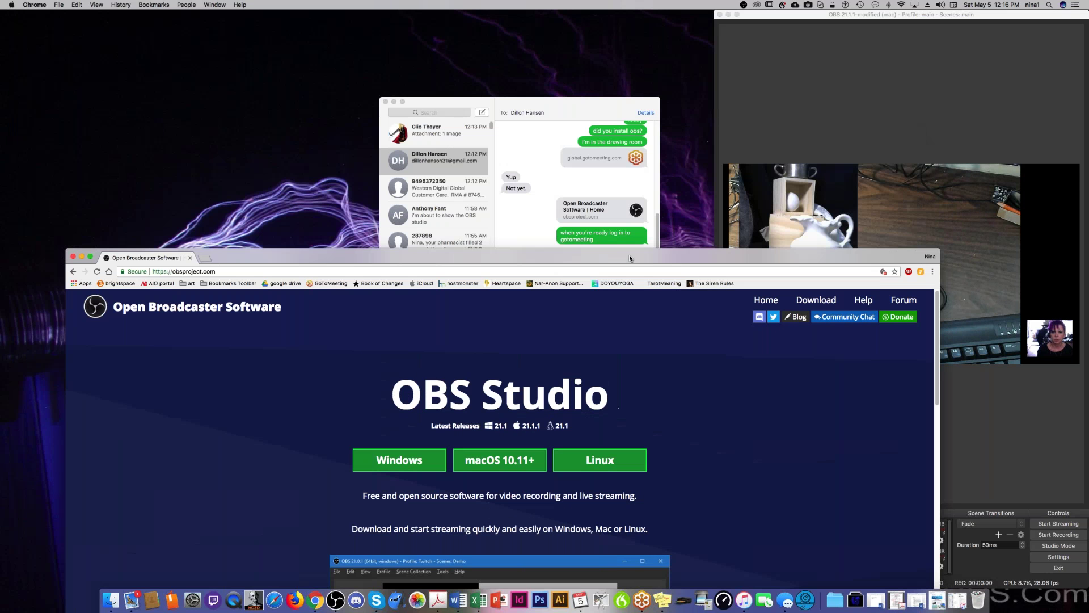
left_click(384, 101)
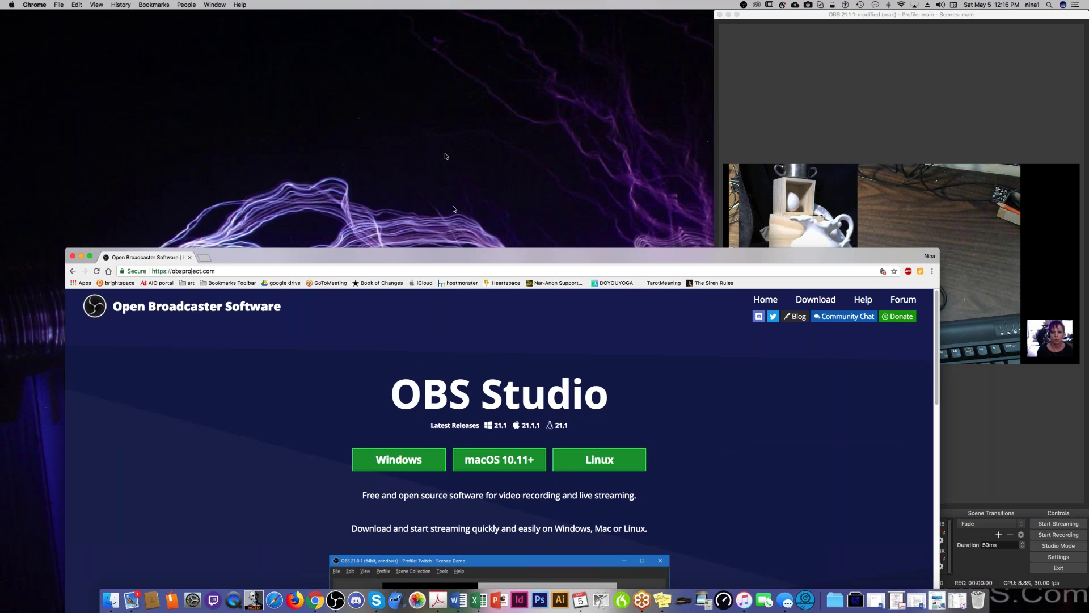
left_click_drag(464, 252, 375, 41)
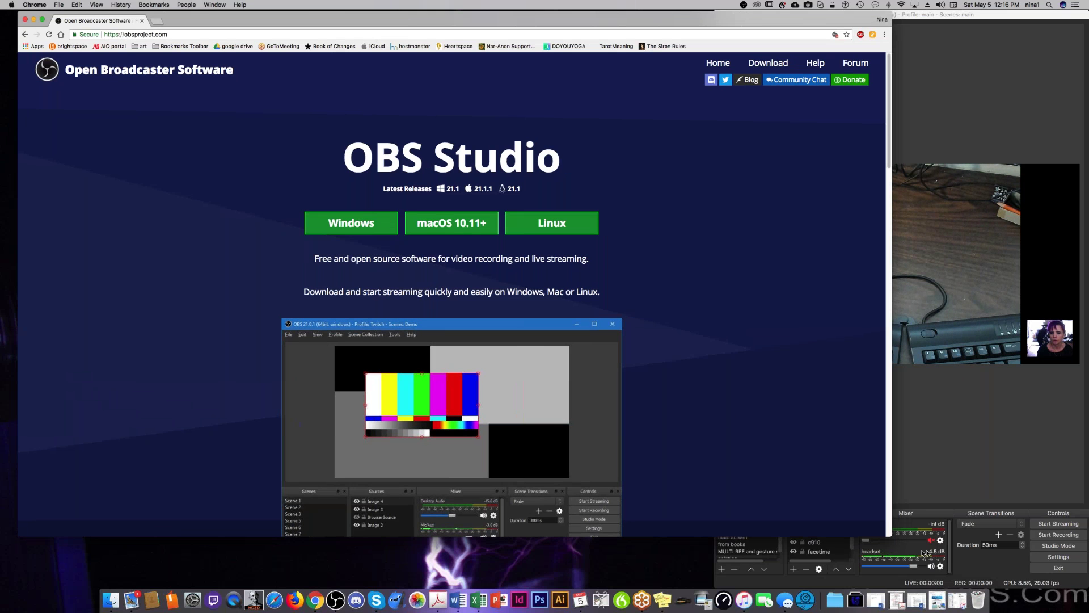
left_click_drag(891, 534, 587, 528)
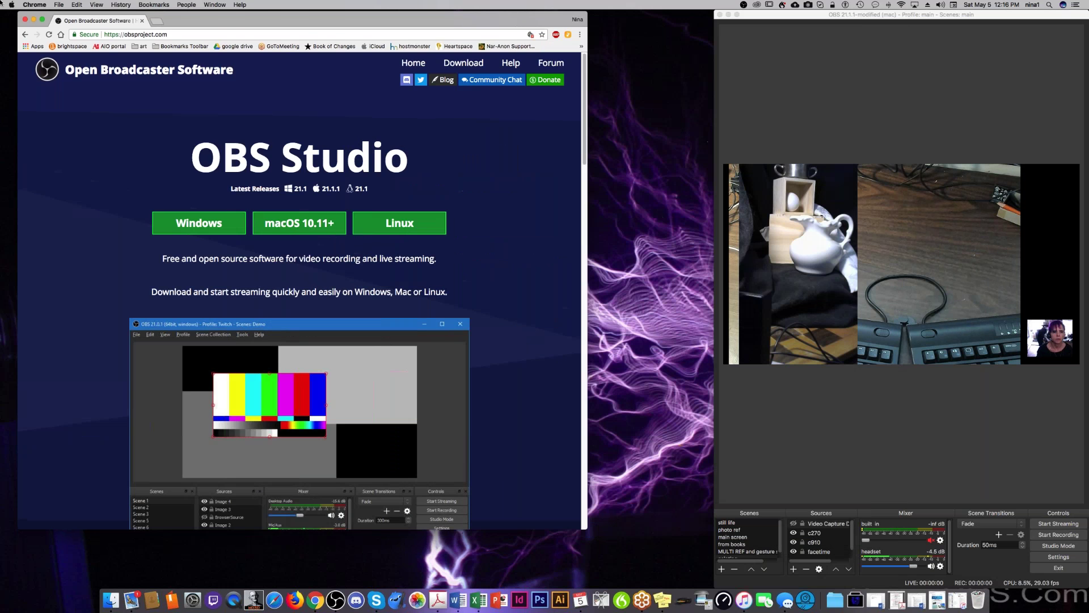
left_click(25, 20)
- Widen the OBS window across nearly the whole desktop and show the still life scene
left_click(716, 430)
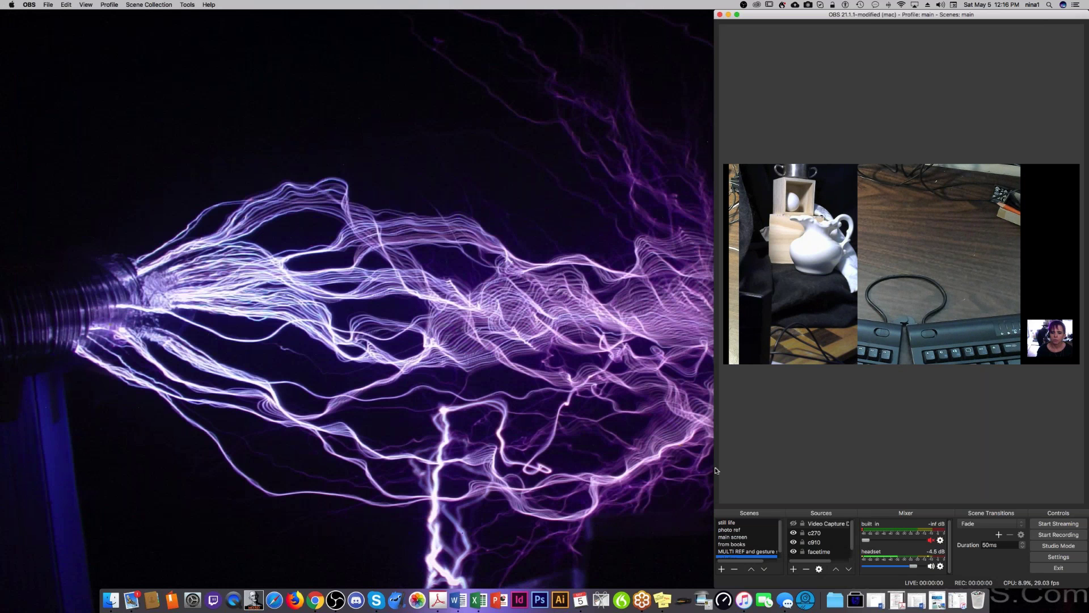
mouse_move(694, 473)
left_mouse_down()
mouse_move(251, 402)
mouse_move(1, 403)
mouse_move(24, 400)
left_mouse_up()
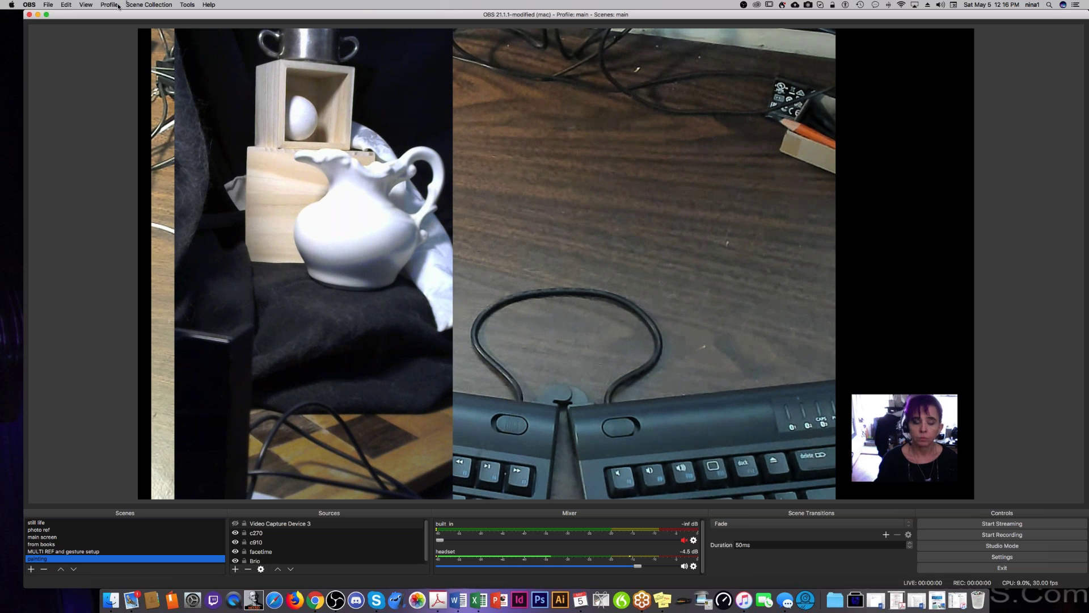
left_click(40, 523)
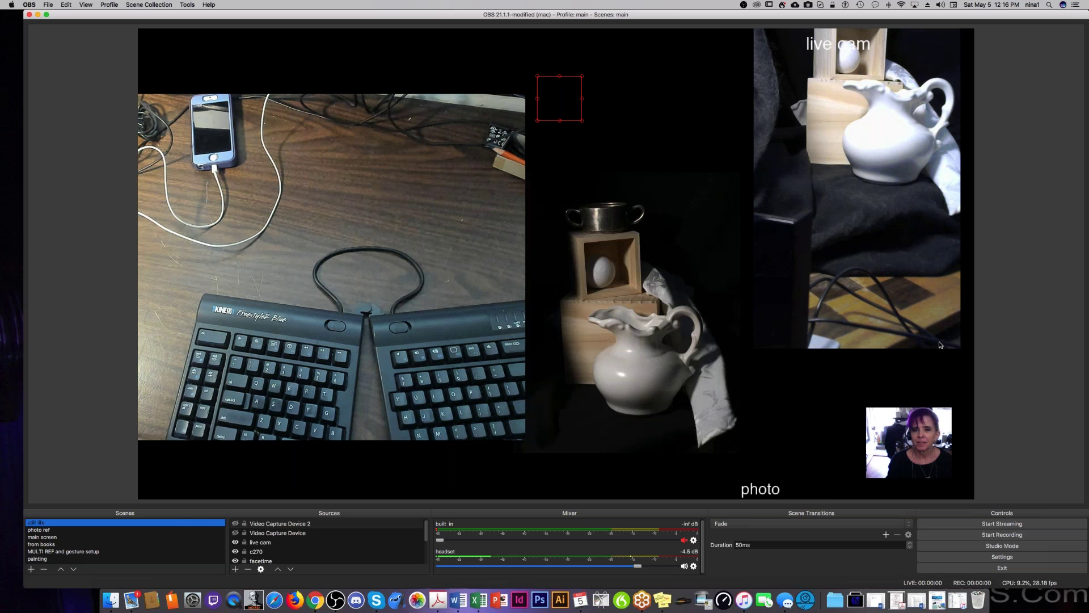
left_click(556, 92)
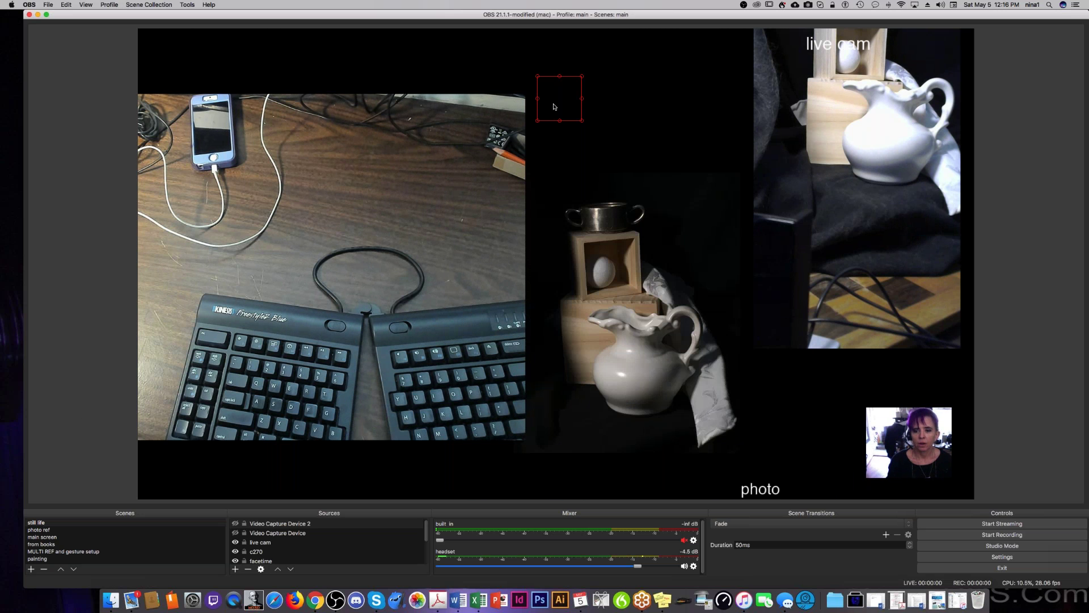
right_click(554, 106)
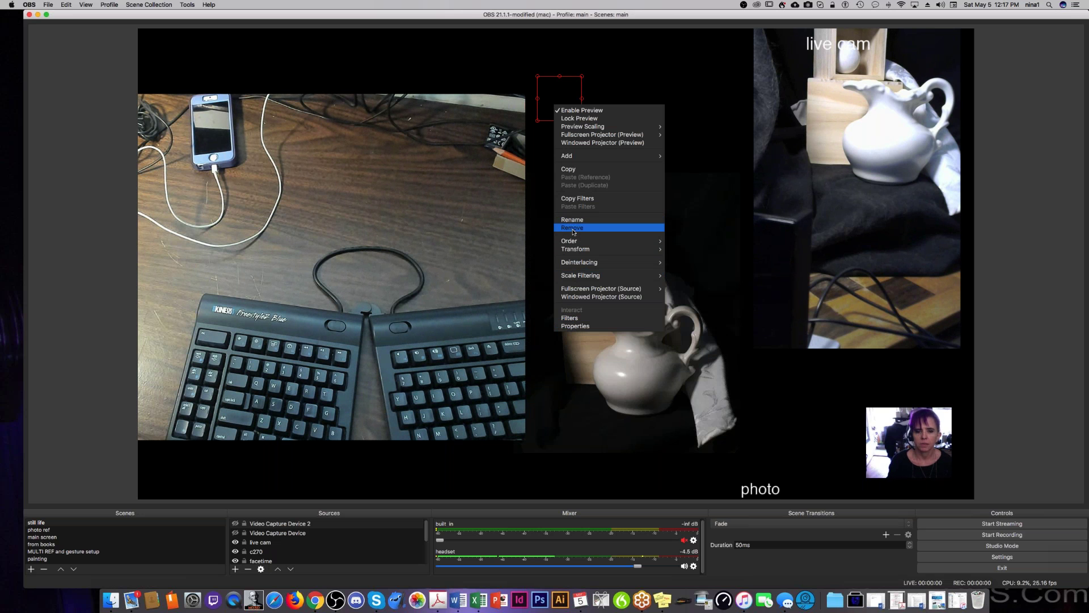
left_click(549, 241)
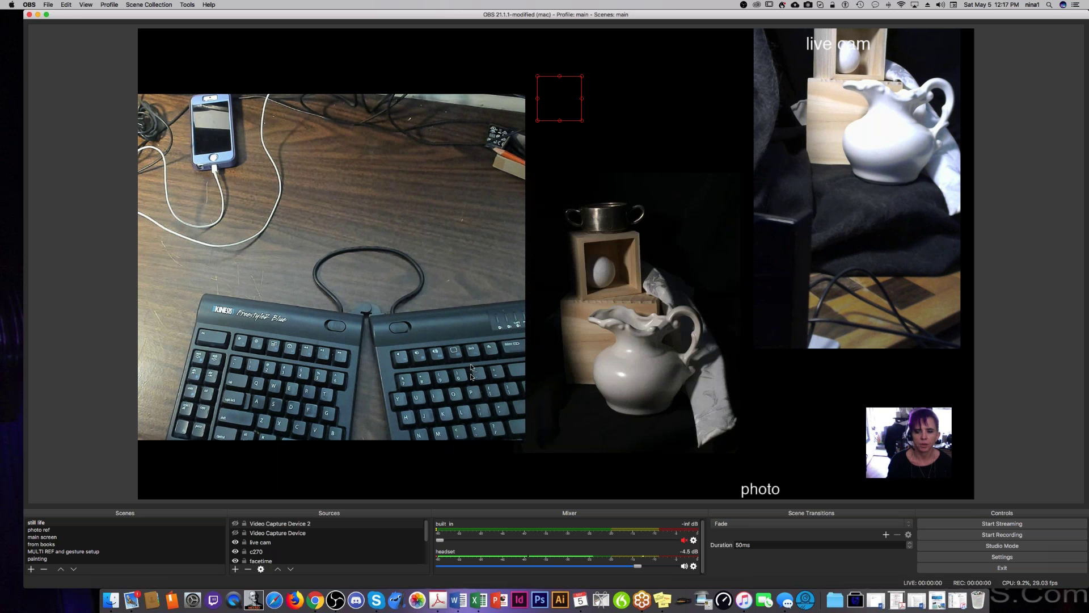
right_click(567, 85)
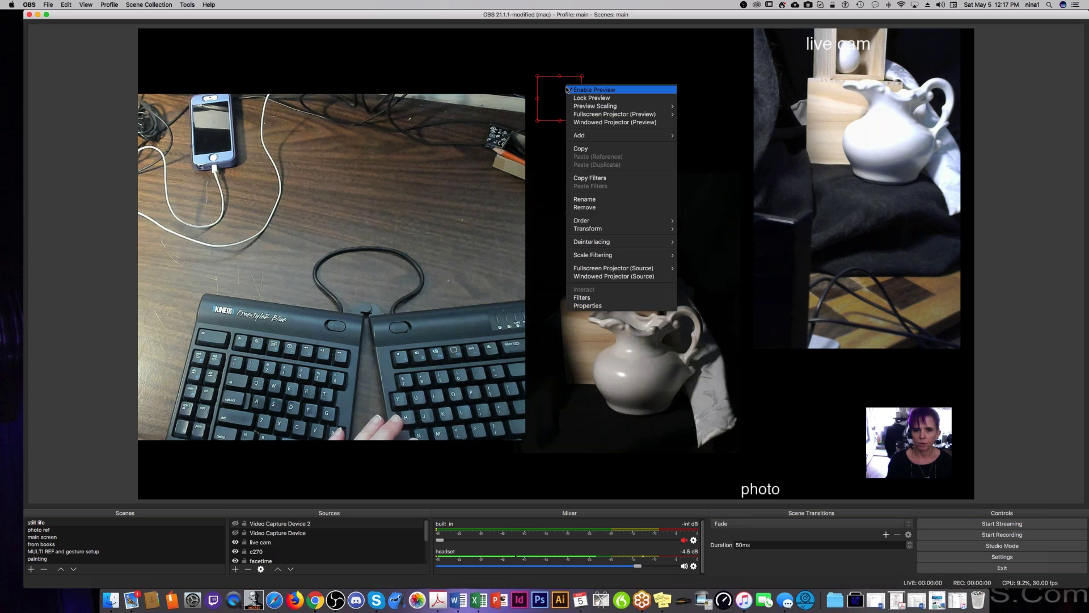
left_click(546, 207)
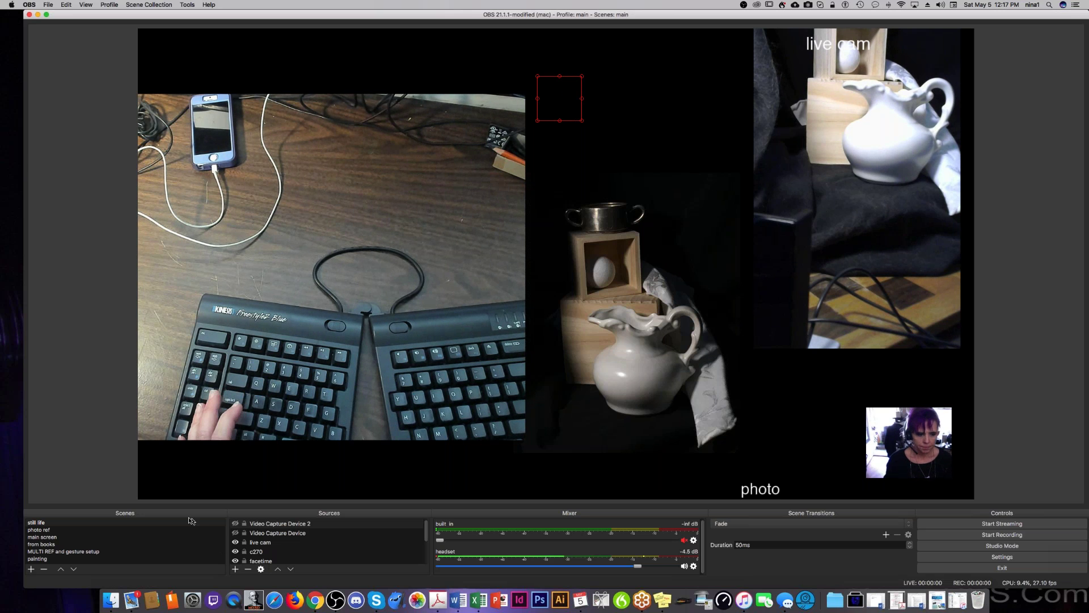
- Show the photo ref scene, switch to the main screen scene, and resize the OBS window on the desktop
left_click(39, 531)
left_click(41, 536)
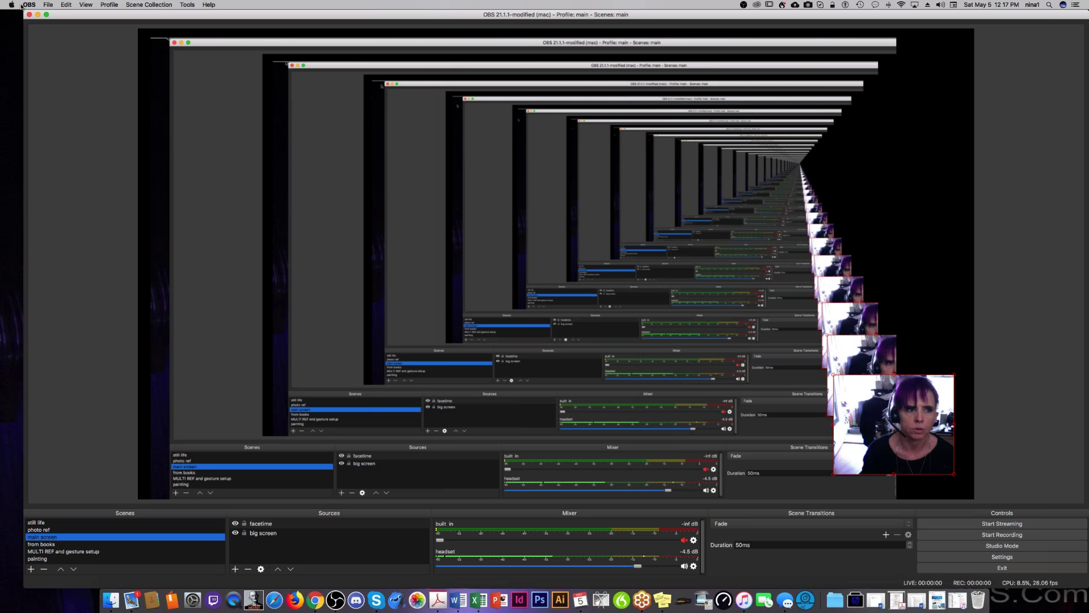
left_click_drag(23, 10, 195, 134)
left_click_drag(306, 126, 131, 226)
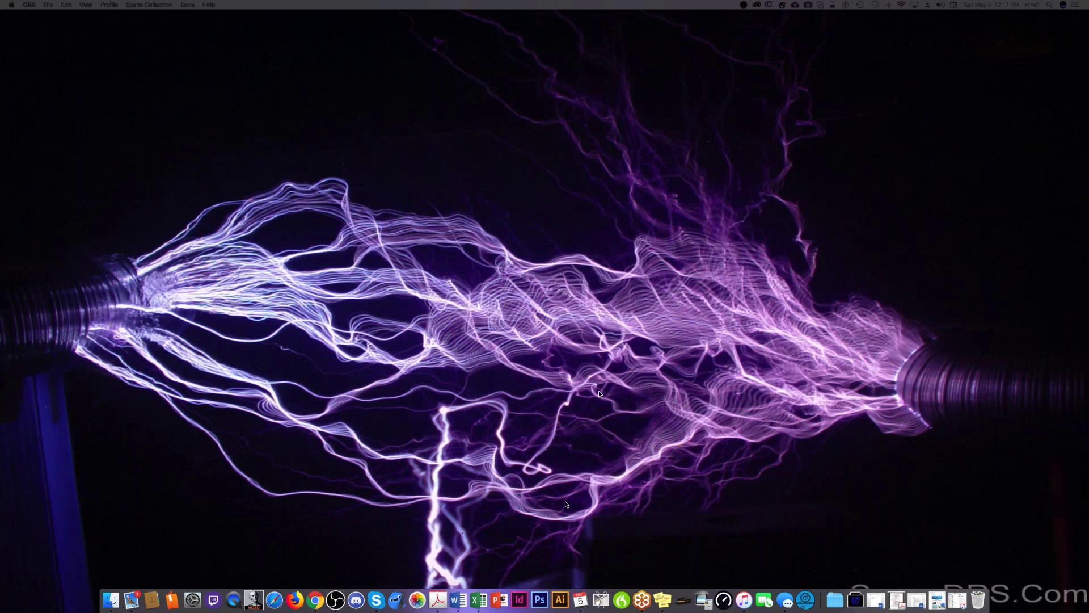
left_click(535, 602)
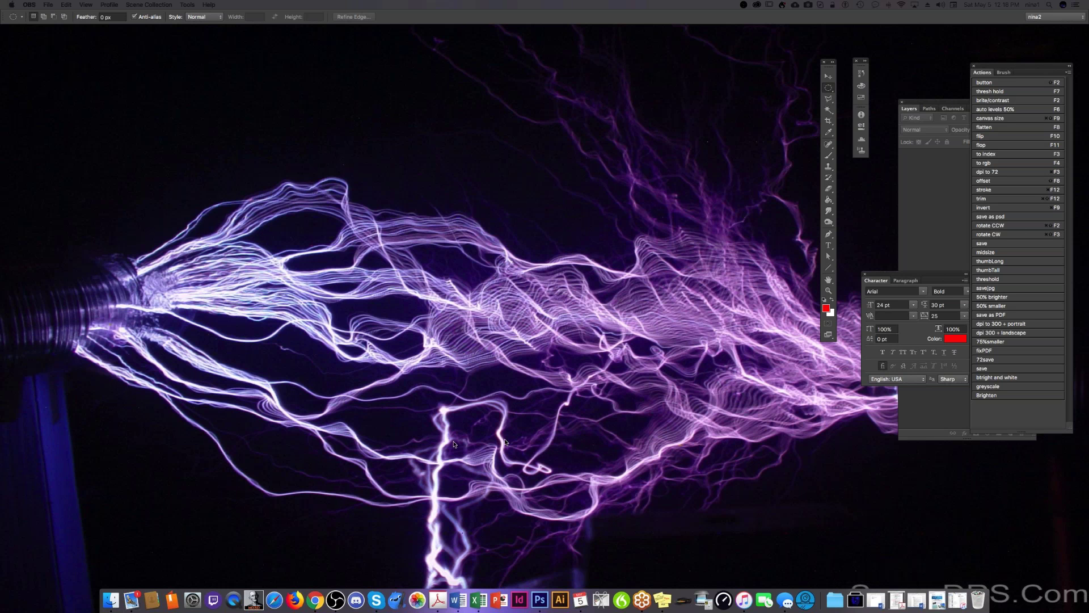
left_click(408, 390)
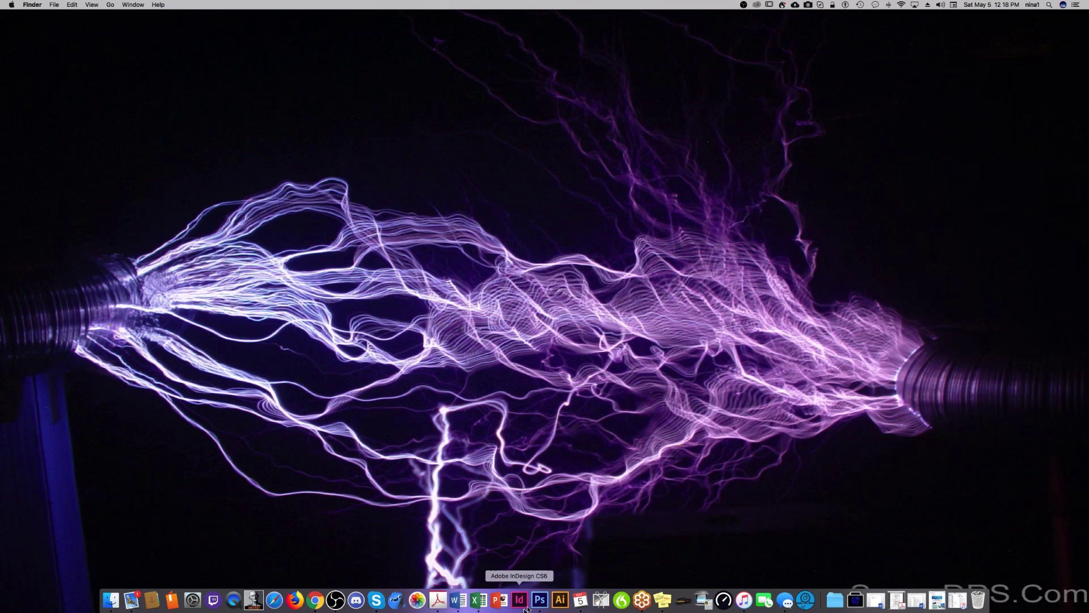
right_click(542, 596)
left_click(554, 578)
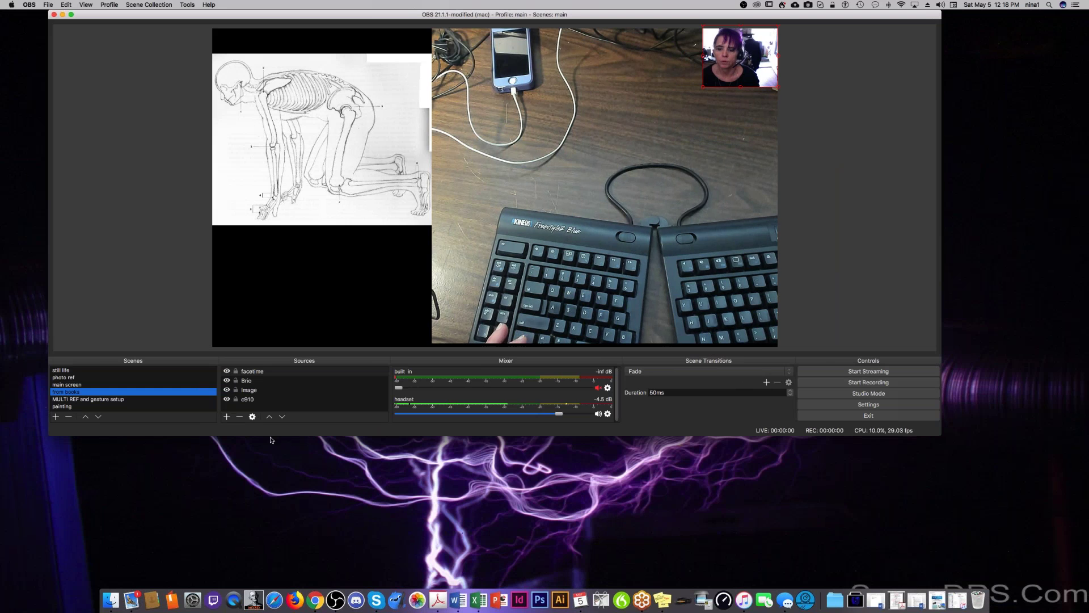
- Make the OBS window taller, show the MULTI REF and gesture setup scene, and shift its skeleton reference image further into the canvas
left_click_drag(272, 436, 227, 517)
left_click(141, 481)
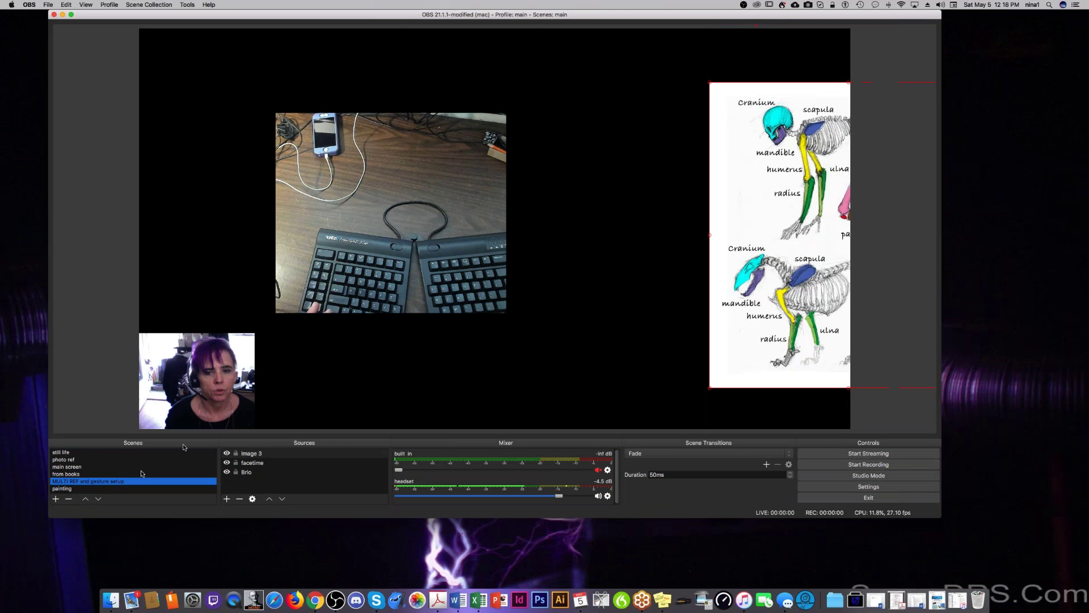
left_click_drag(716, 352, 598, 333)
- In the painting scene, reposition the still-life camera, the desk camera and the webcam, and return to the still life scene
left_click(59, 490)
left_click_drag(302, 355, 256, 359)
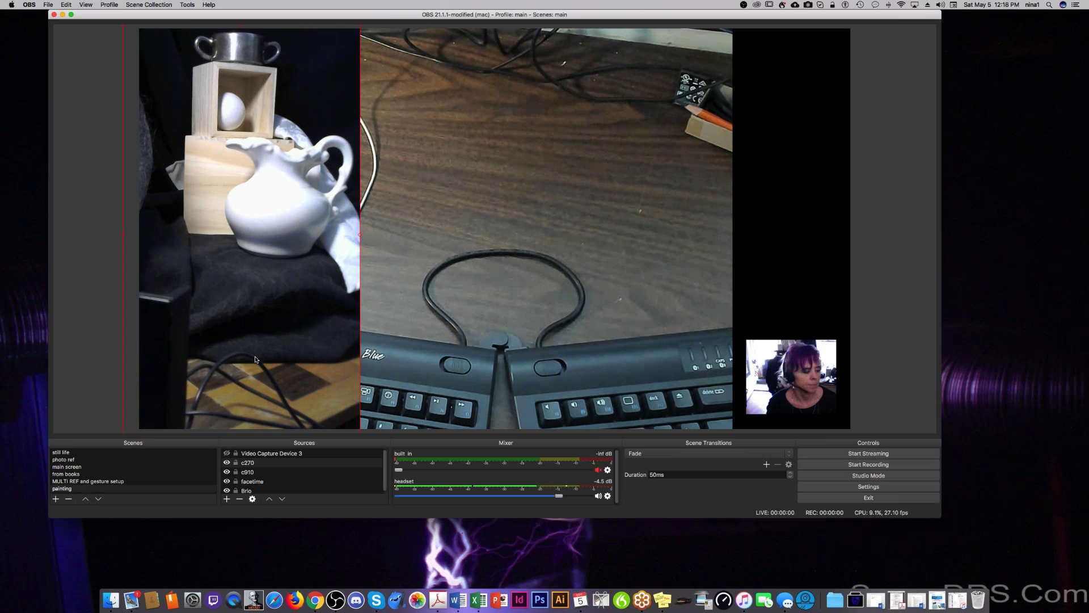
left_click_drag(549, 345, 615, 342)
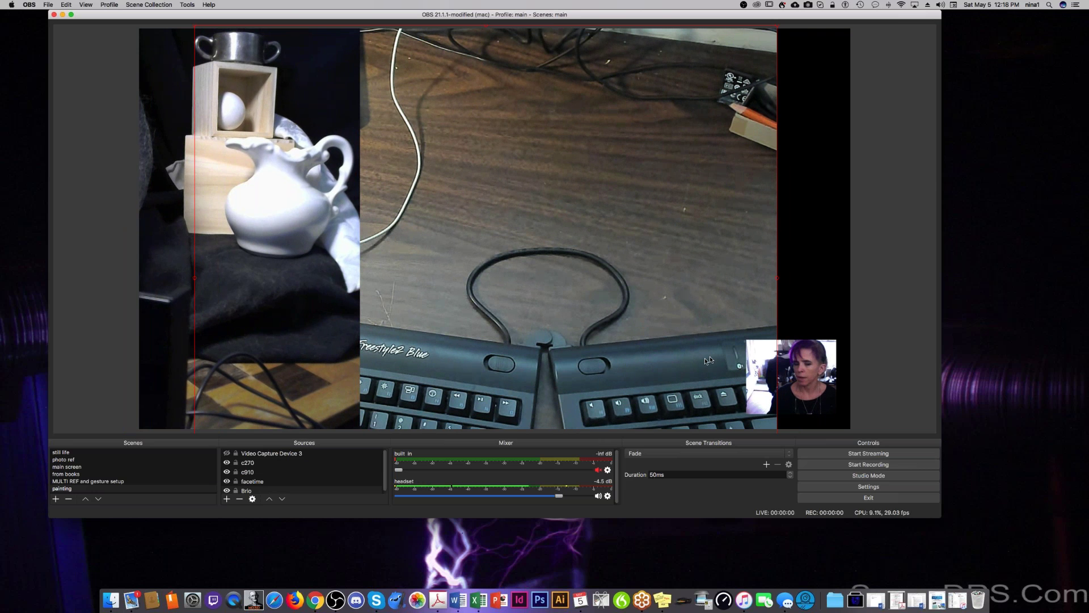
left_click_drag(785, 390, 790, 394)
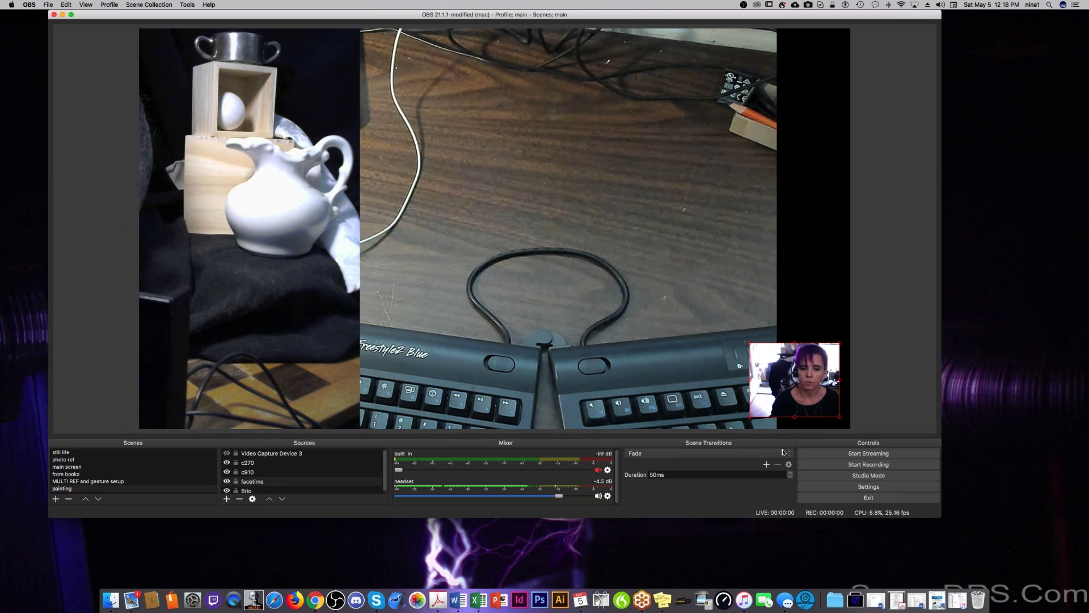
left_click_drag(629, 305, 743, 310)
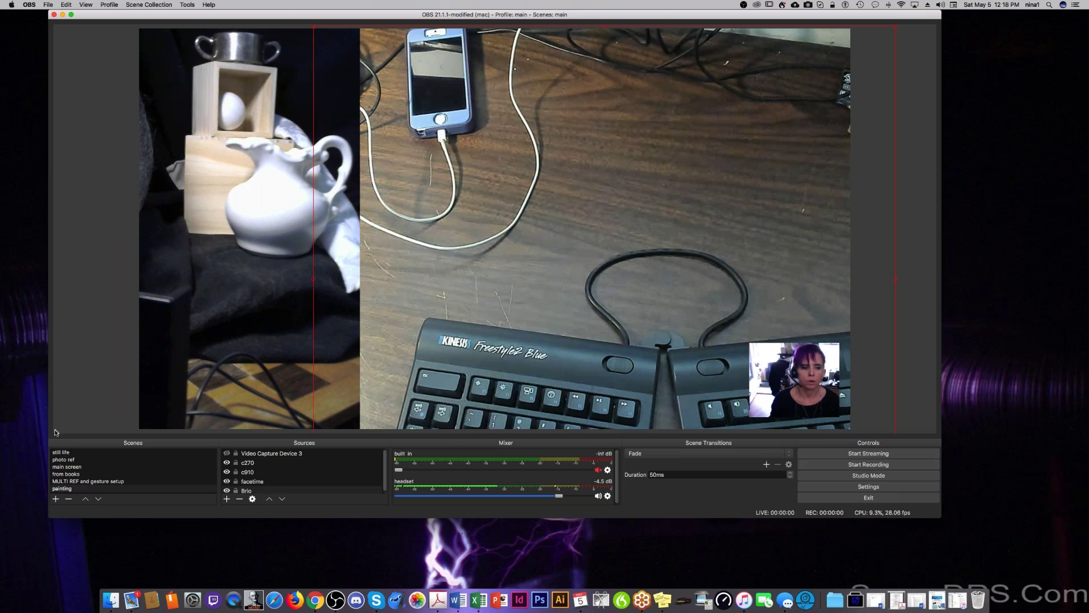
left_click(63, 452)
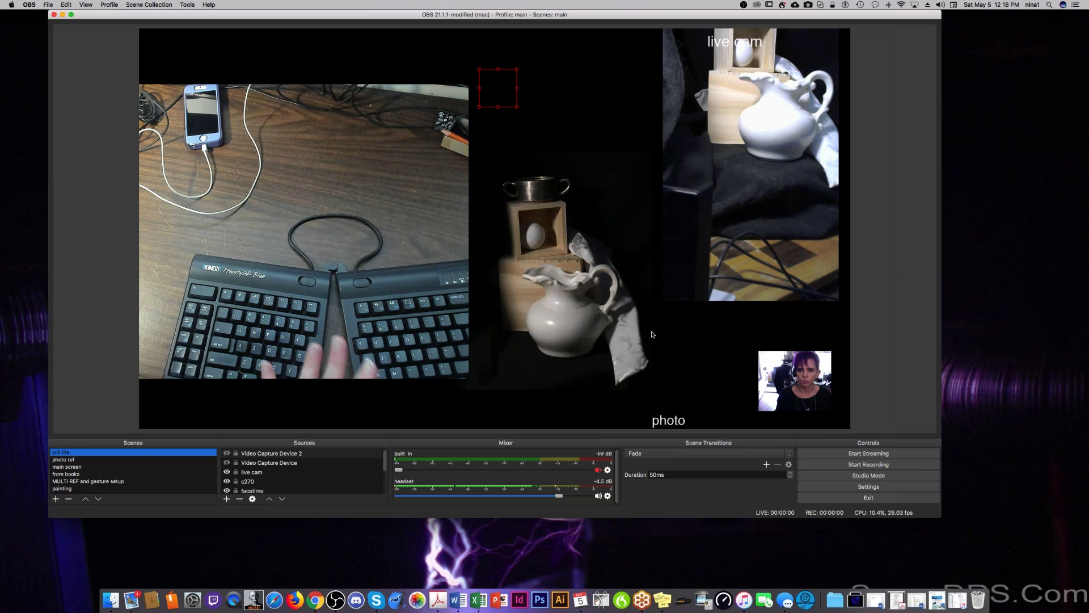
- Add a new scene named "interactive student"
left_click(56, 500)
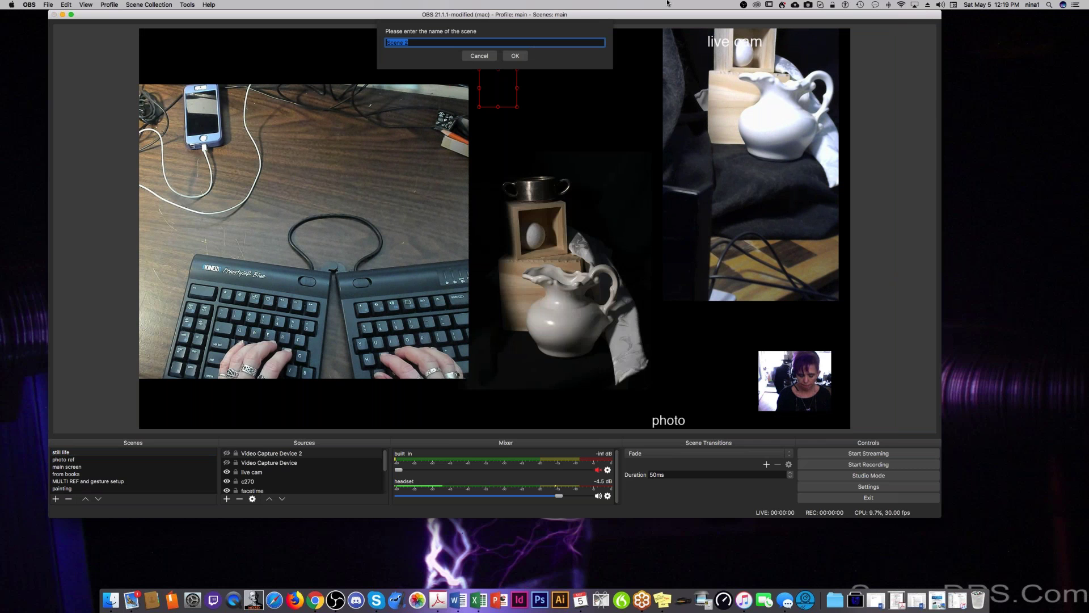
type("pri")
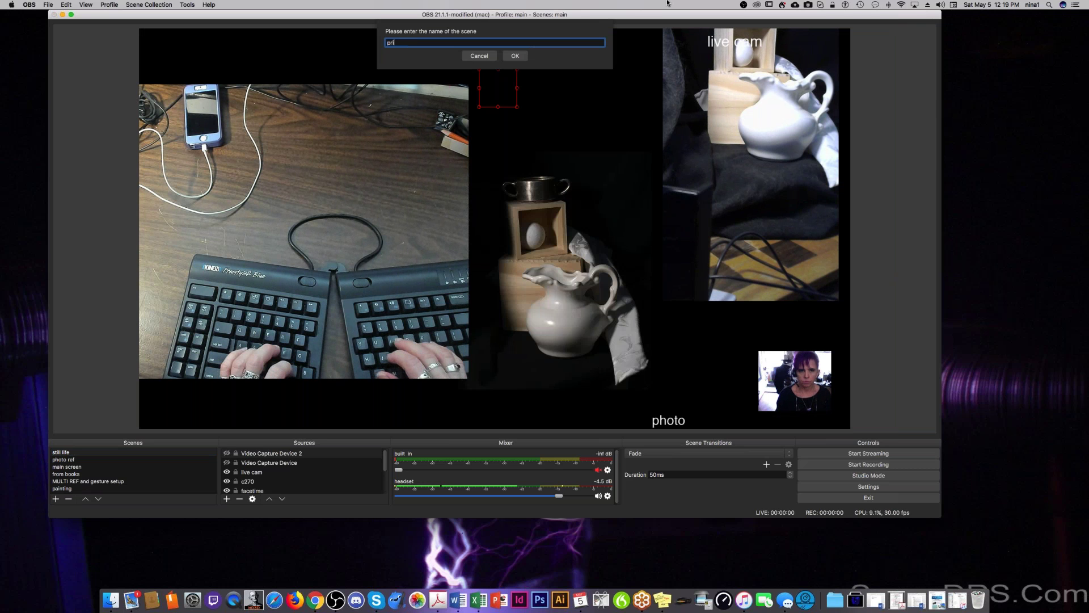
key("BackSpace")
key("BackSpace")
key("BackSpace")
type("inter")
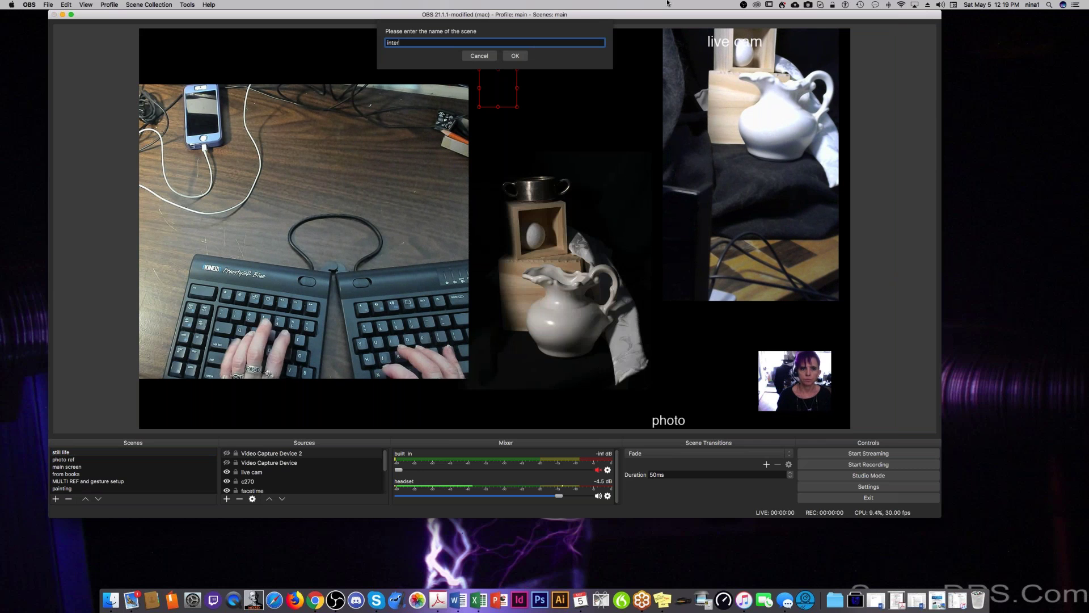
type("action")
key("Return")
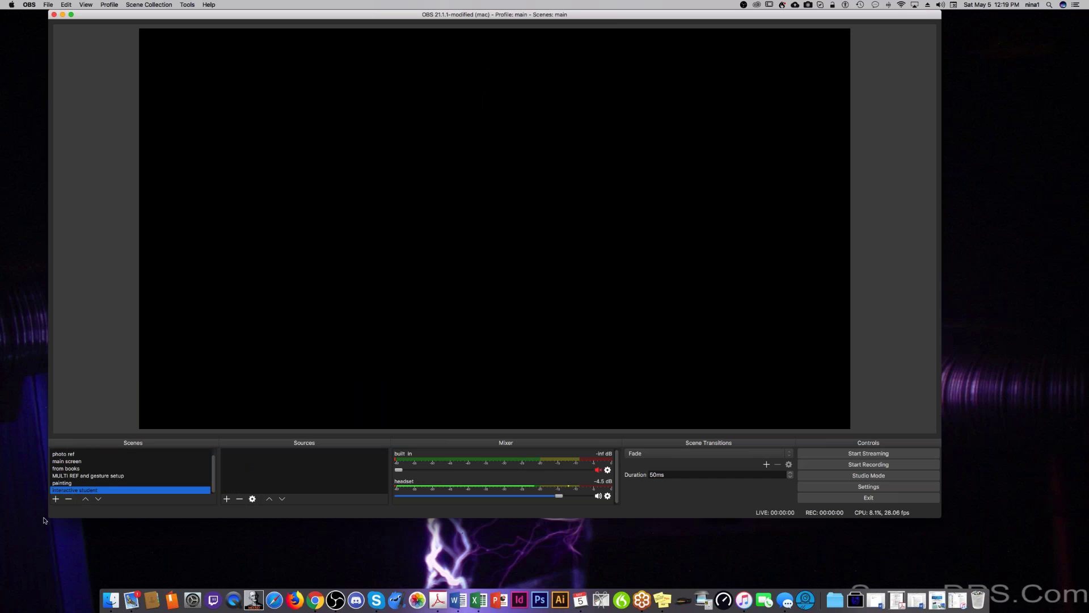
- Enlarge the OBS window so it spans almost the full width of the desktop
left_click_drag(49, 517, 16, 558)
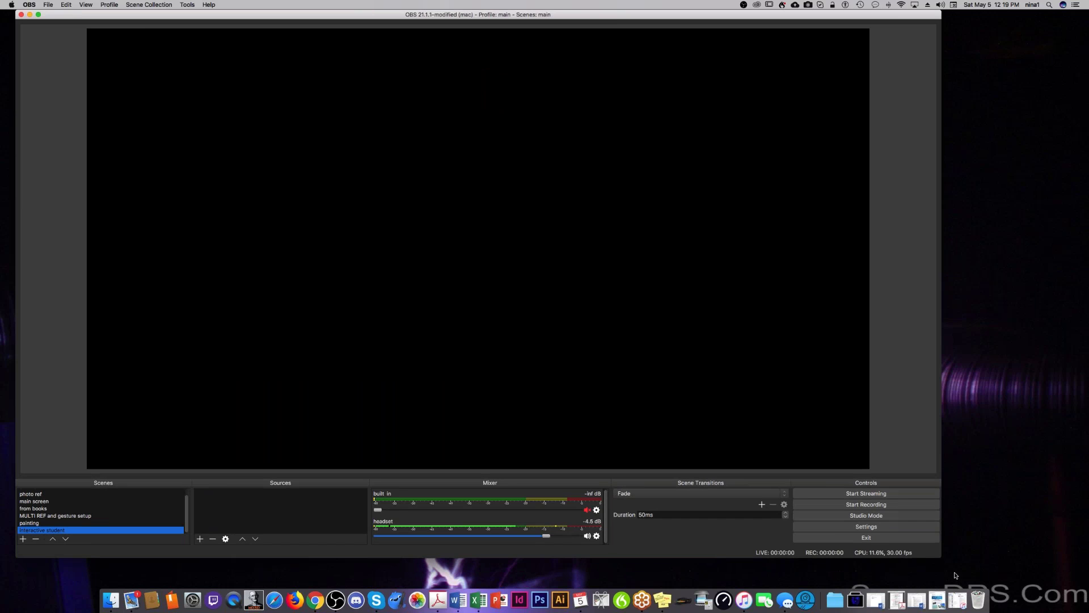
left_click_drag(947, 554, 1053, 548)
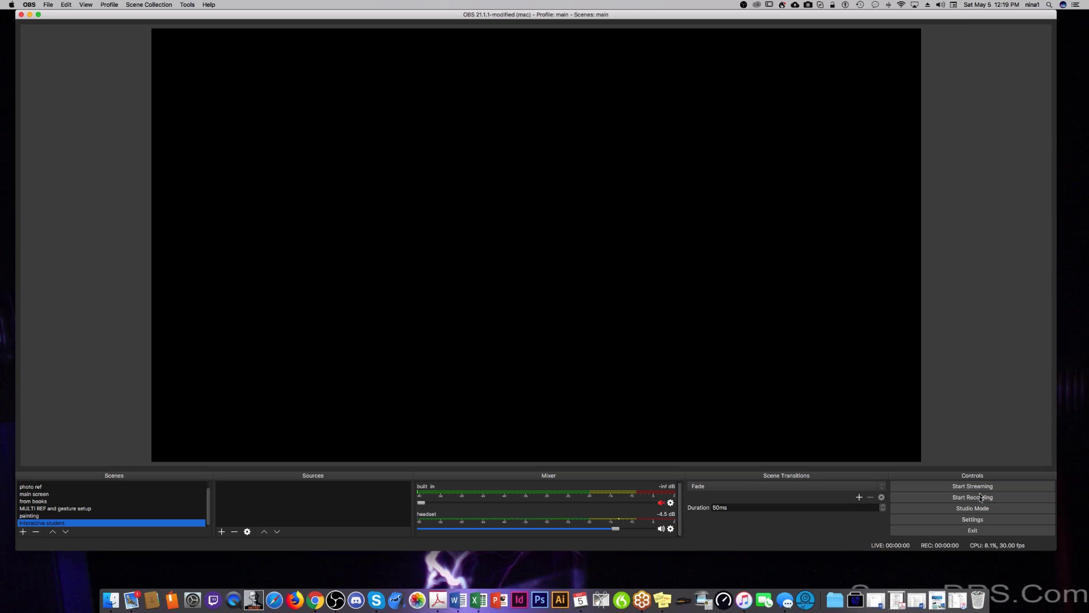
- Open the general settings and try the Default and Rachni interface themes
left_click(978, 521)
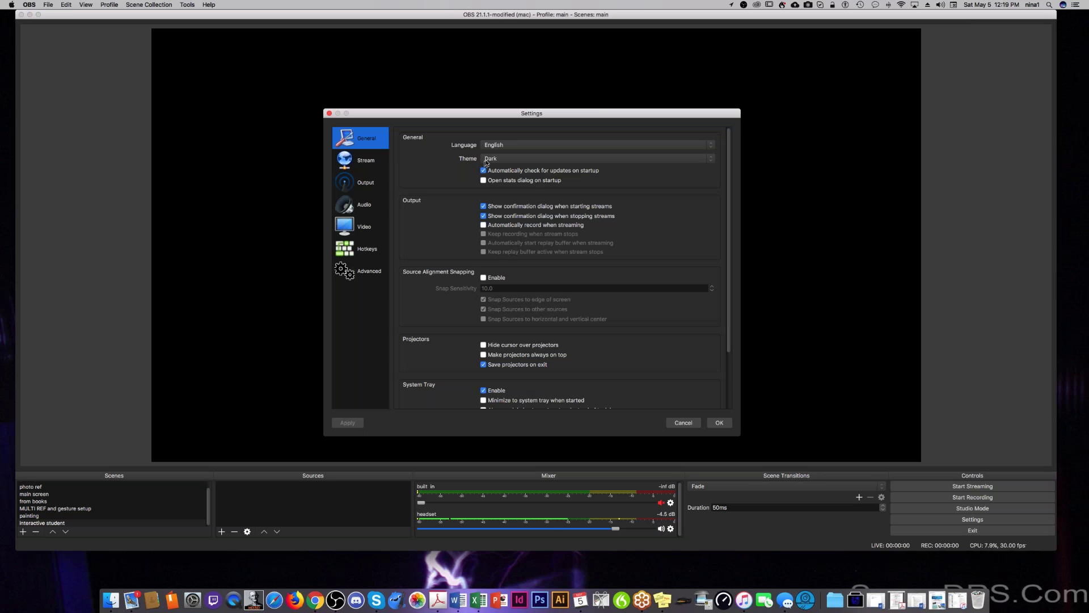
left_click(487, 159)
left_click(489, 167)
left_click(489, 154)
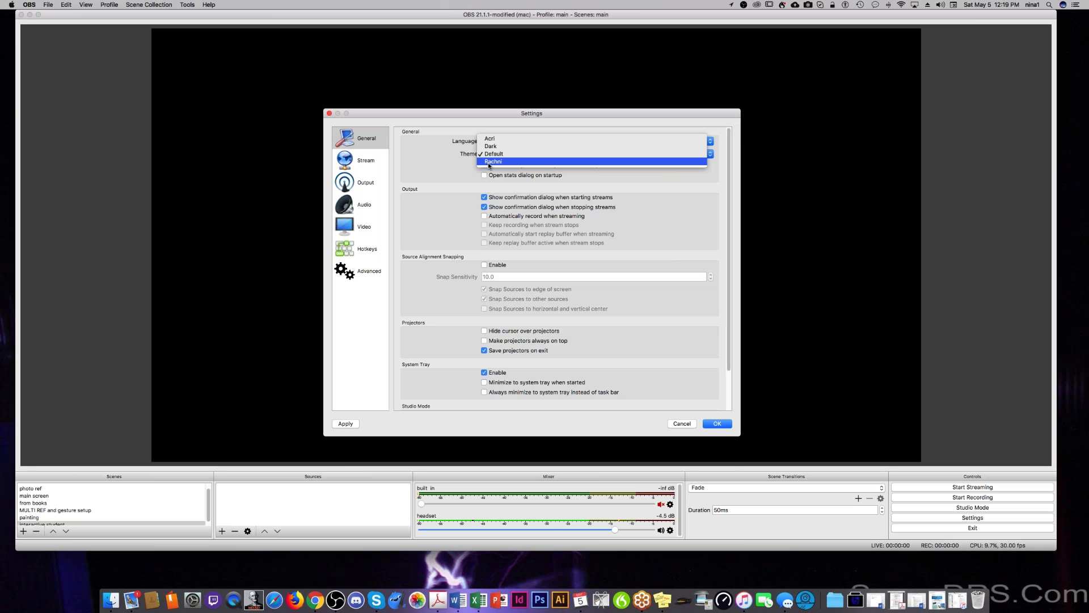
left_click(489, 162)
left_click(495, 155)
left_click(440, 177)
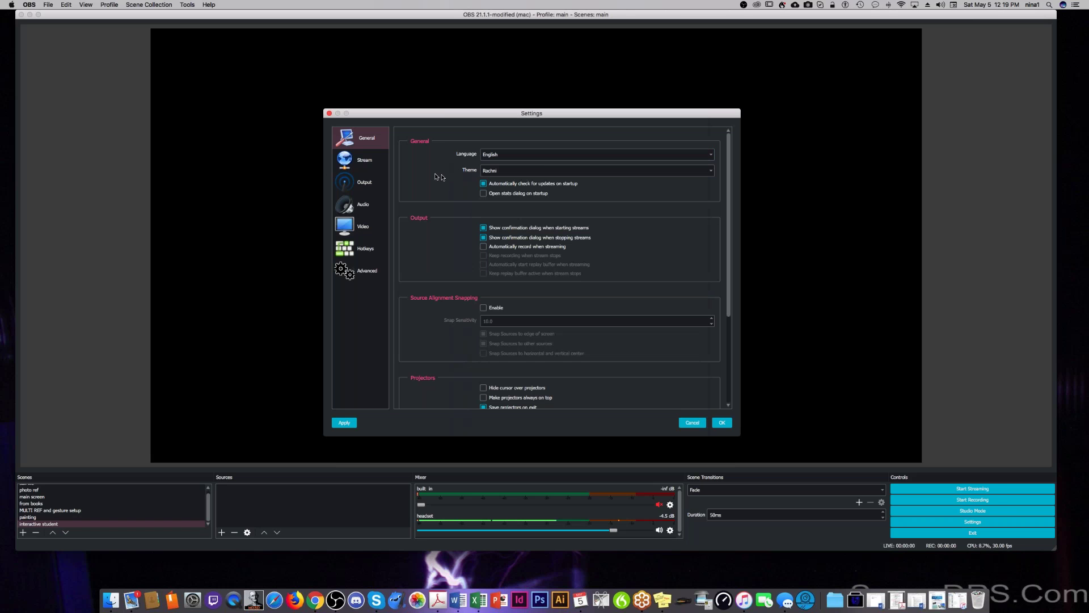
- Set the interface theme back to Dark and review the remaining general settings
left_click(527, 170)
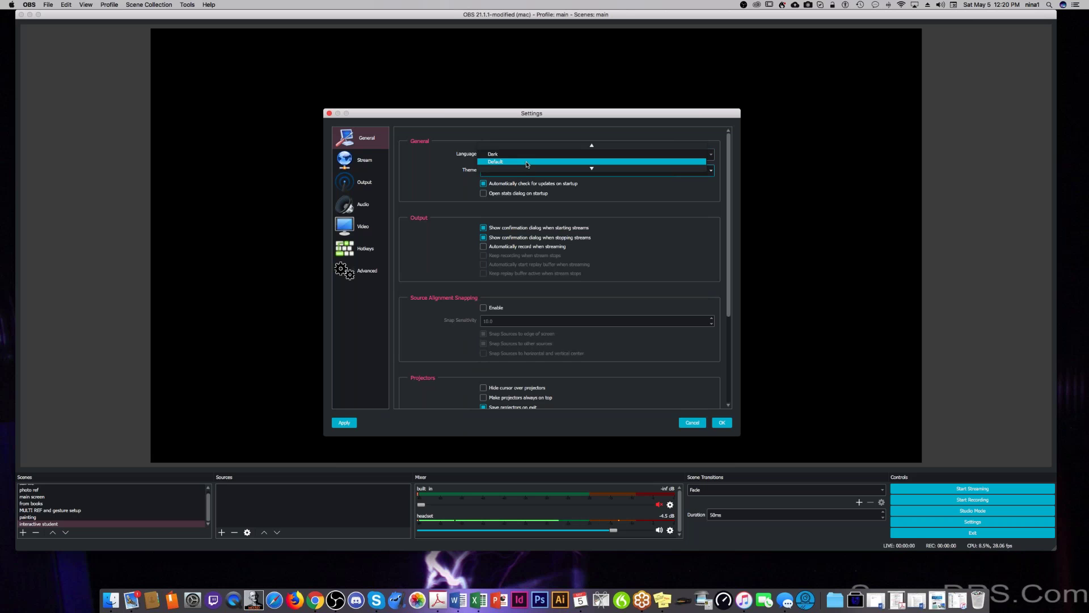
left_click(526, 155)
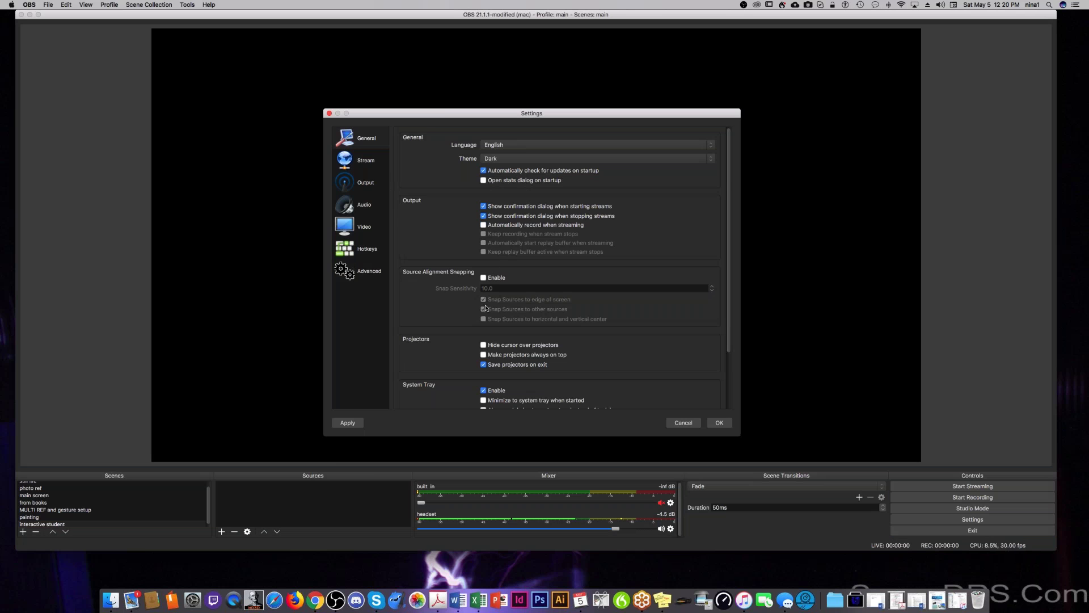
scroll(487, 307, "down", 3)
scroll(465, 295, "up", 2)
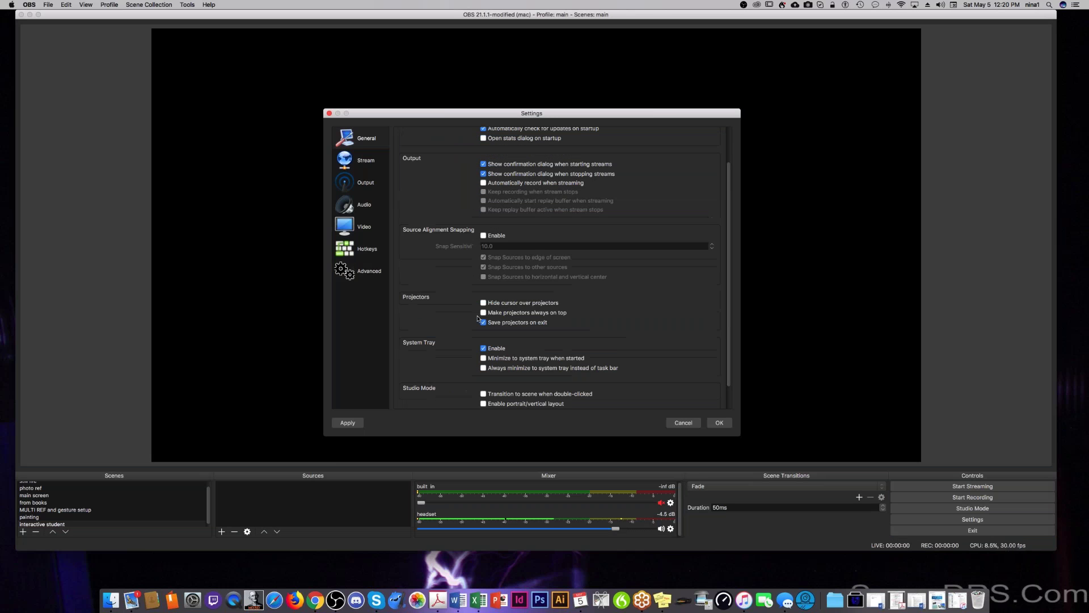
- Review the remaining general settings, the stream settings, and the streaming, recording, audio and replay buffer output settings
scroll(443, 284, "down", 2)
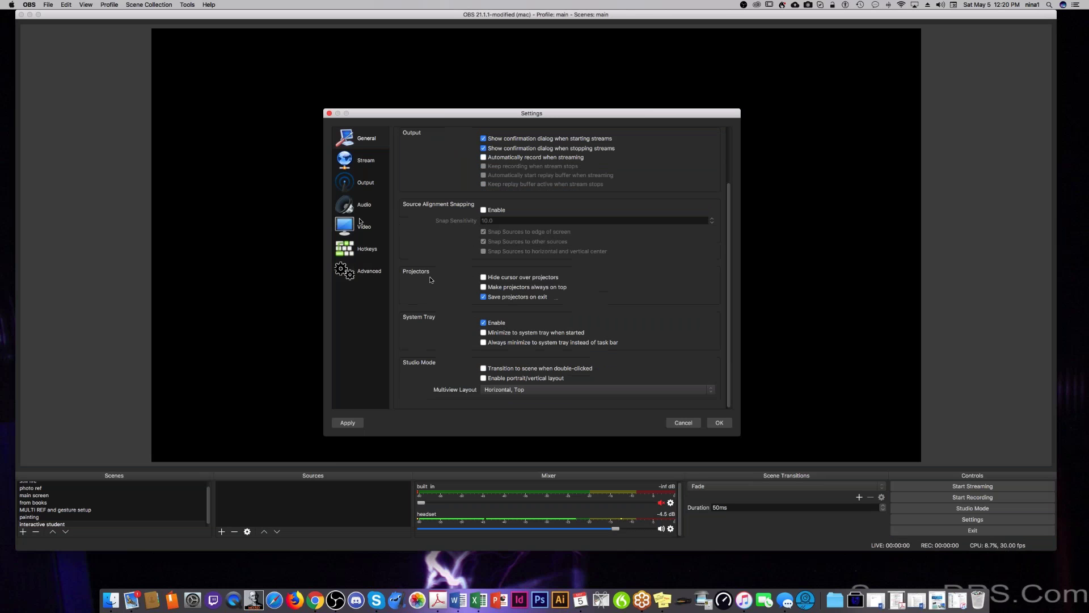
left_click(354, 162)
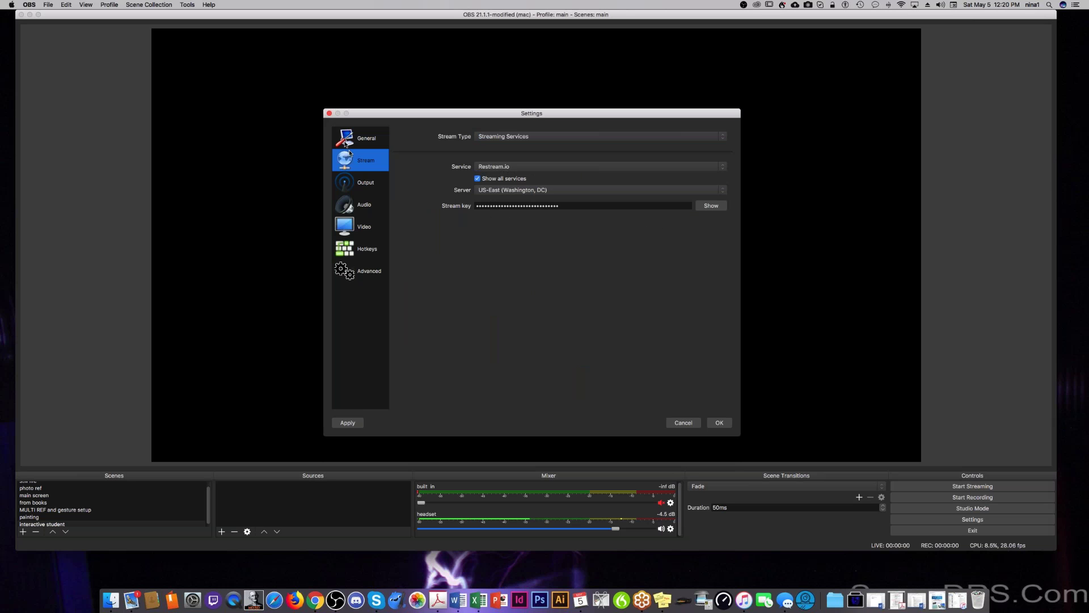
left_click(359, 183)
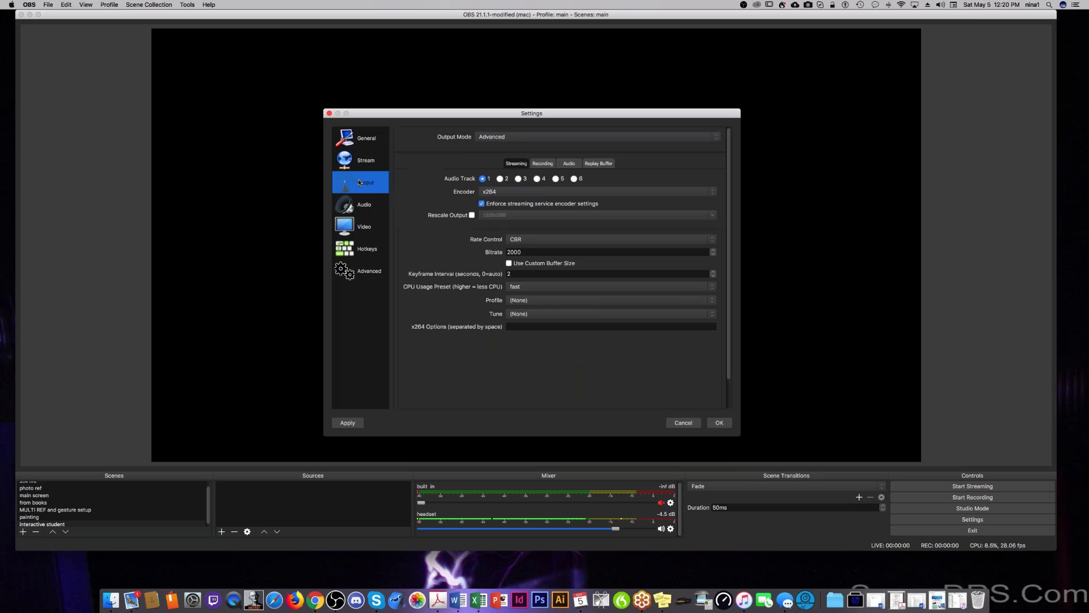
left_click(541, 164)
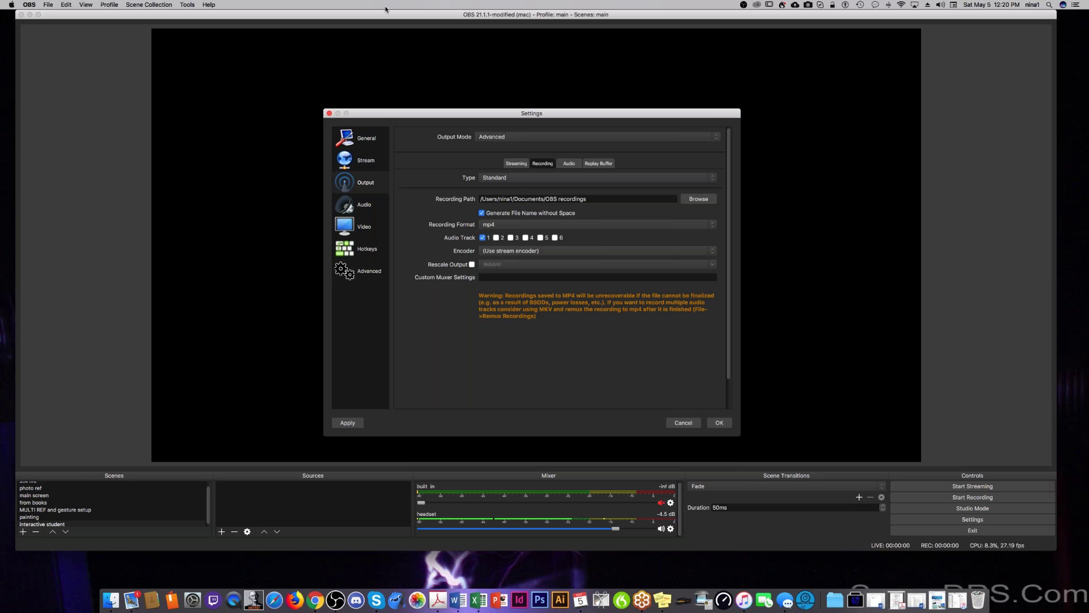
left_click(569, 163)
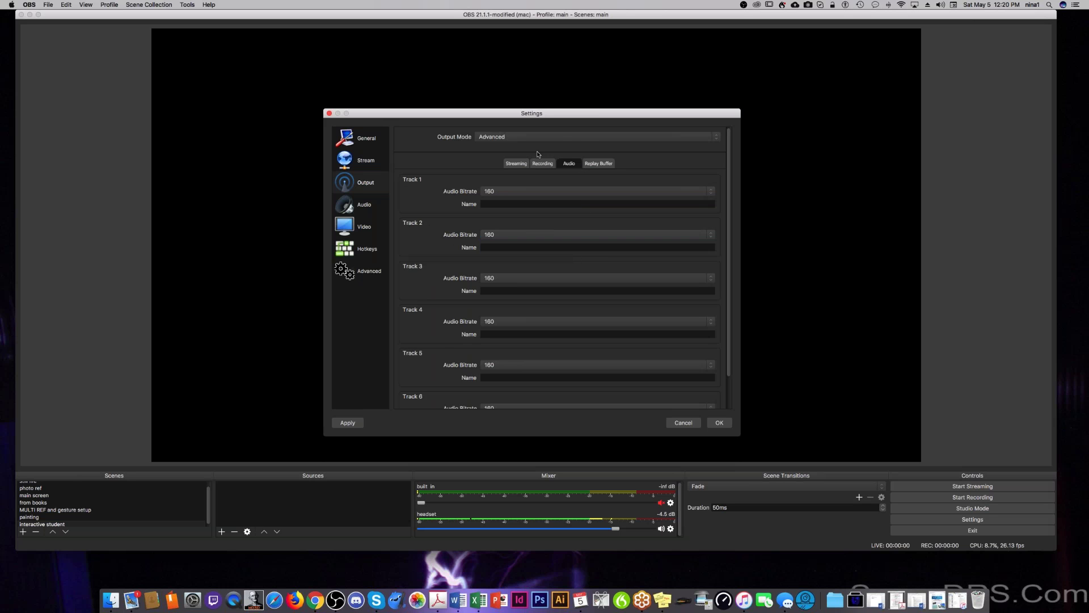
scroll(500, 214, "down", 1)
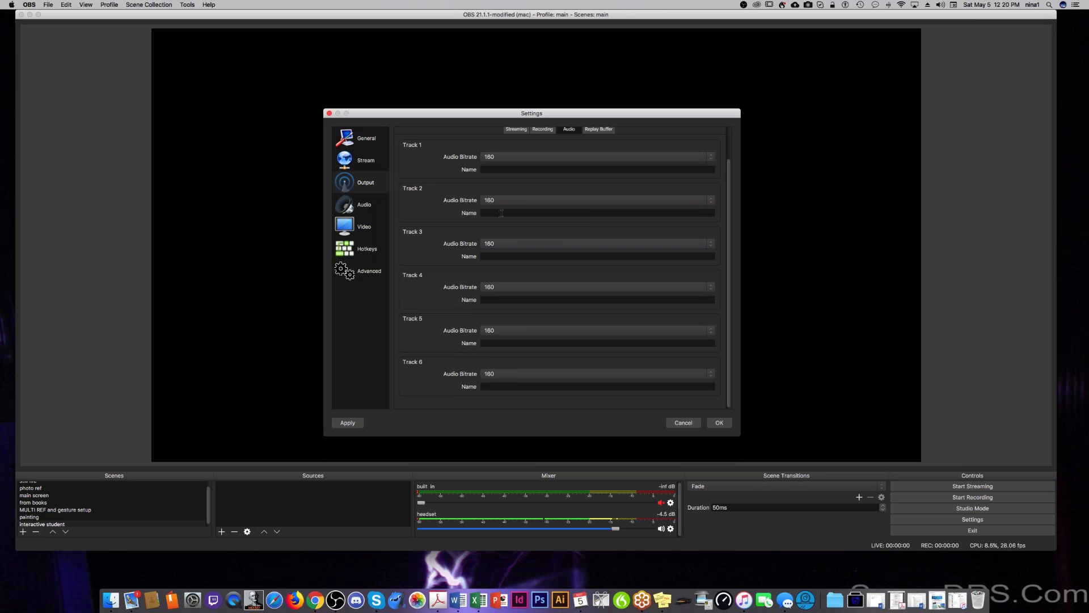
scroll(502, 213, "up", 1)
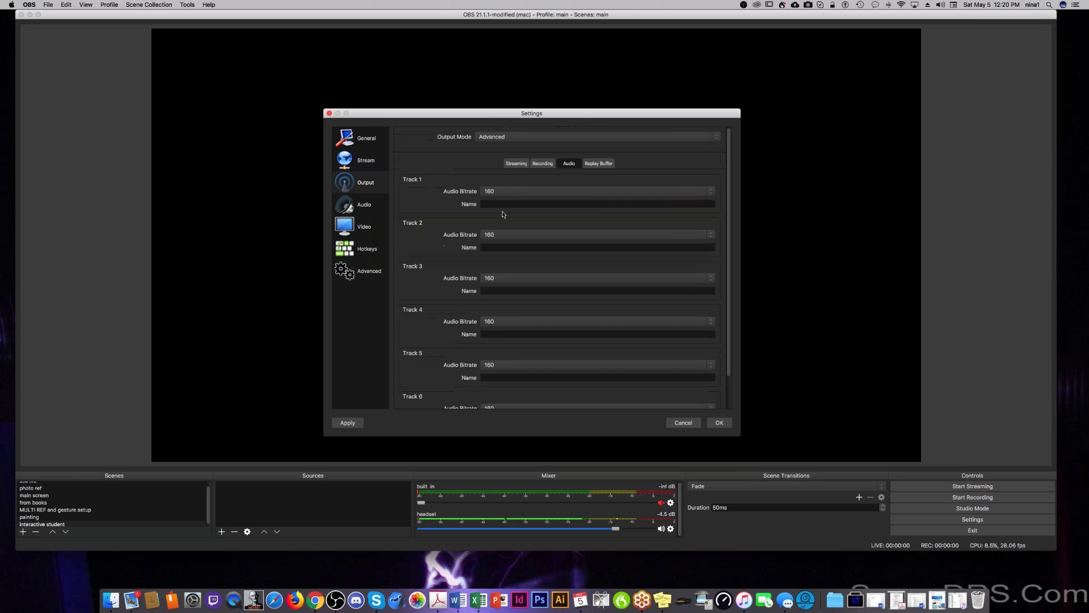
left_click(601, 165)
left_click(514, 164)
- Review the audio settings, including the choices for the third mic/auxiliary device, and the video resolution settings
left_click(343, 202)
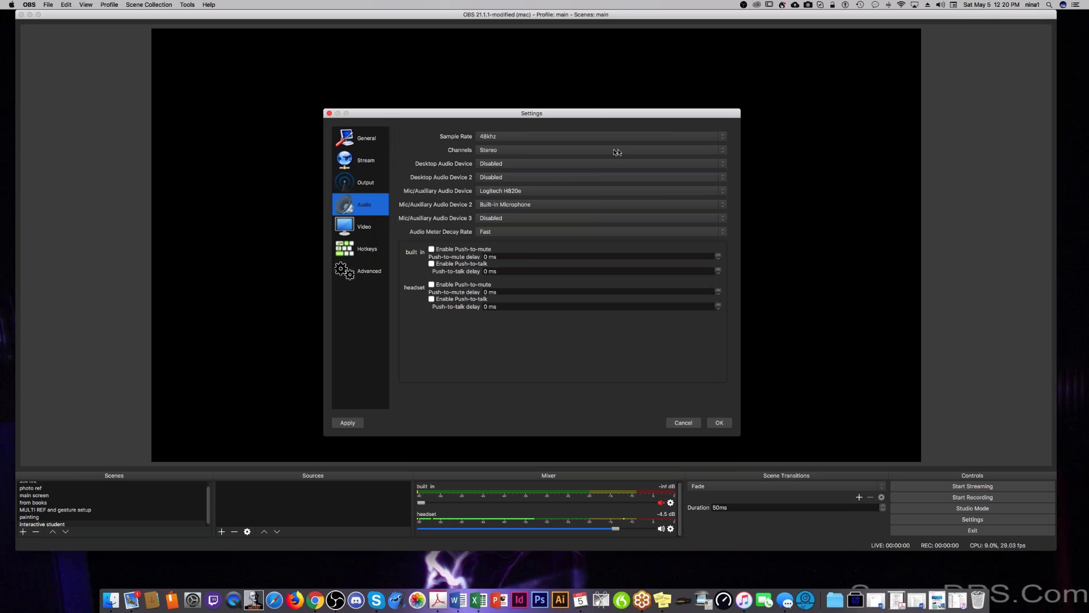
left_click(496, 219)
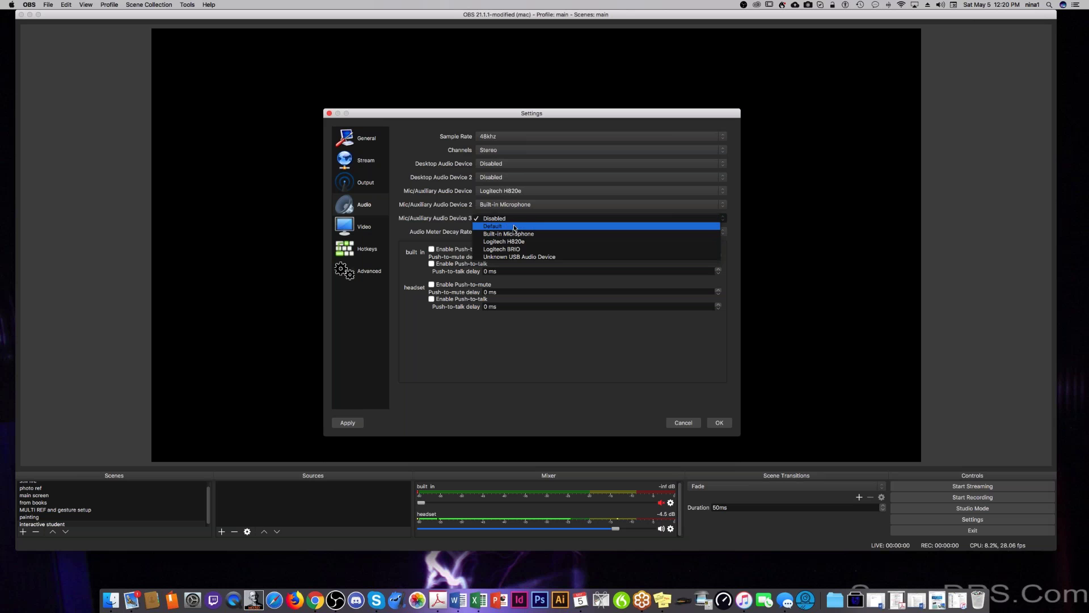
left_click(454, 207)
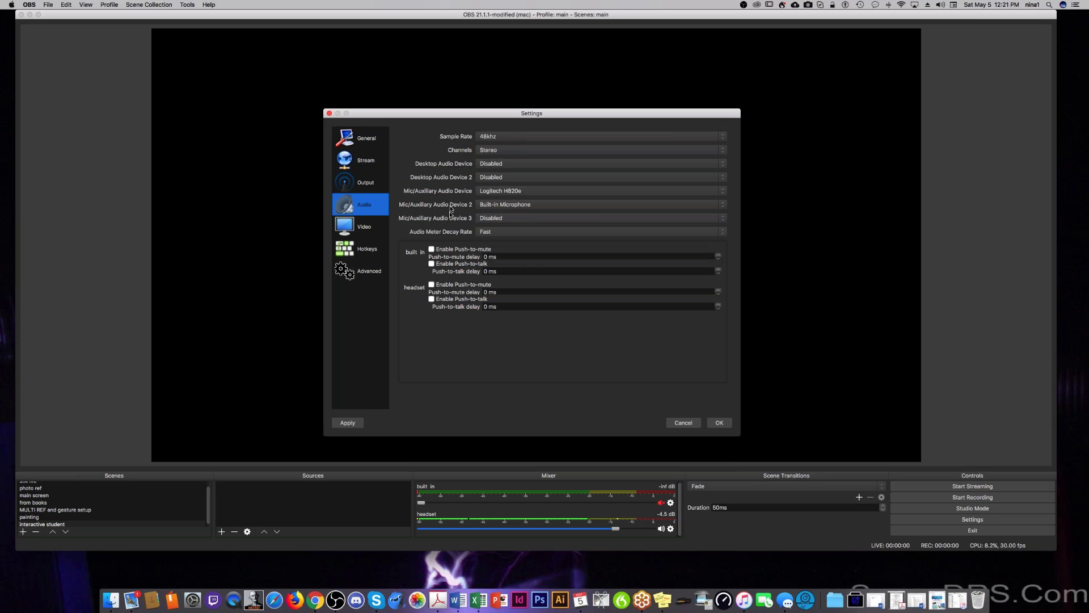
left_click(362, 230)
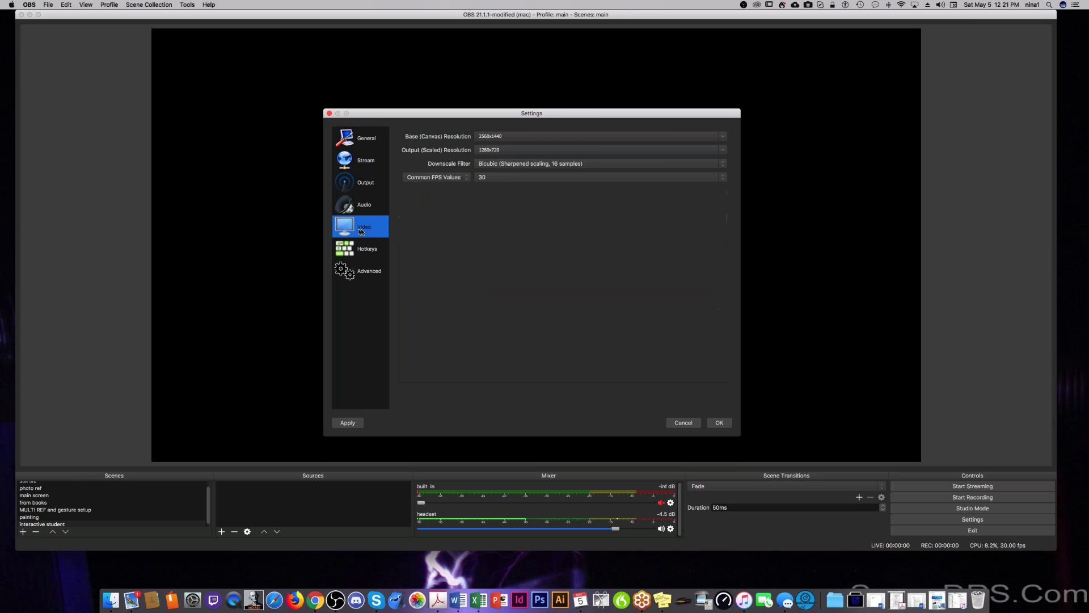
left_click(507, 151)
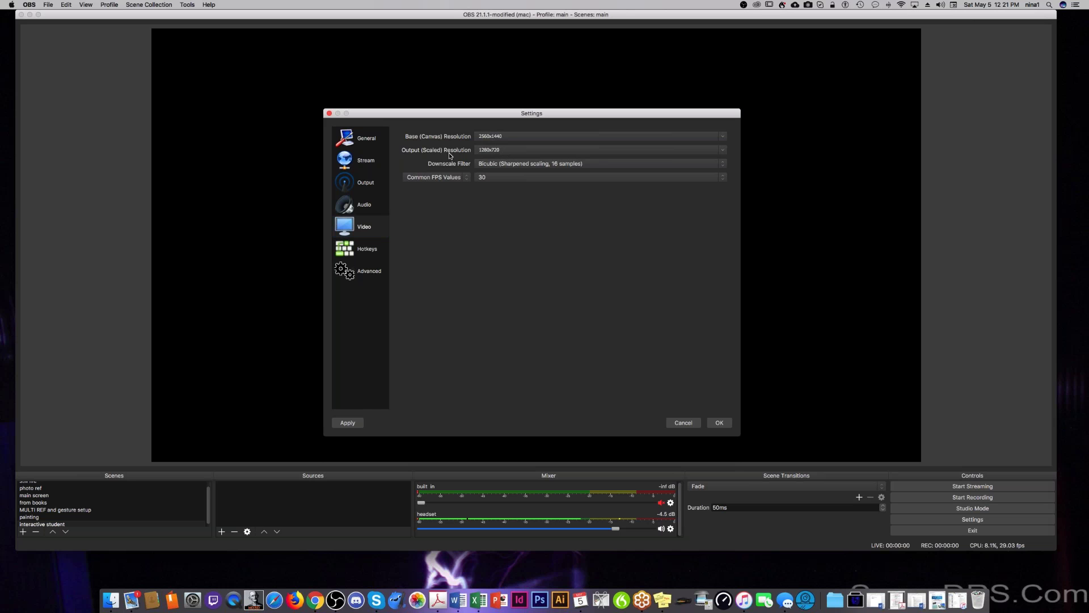
- Review the hotkey and advanced settings, return to the general settings and close the Settings dialog
left_click(352, 250)
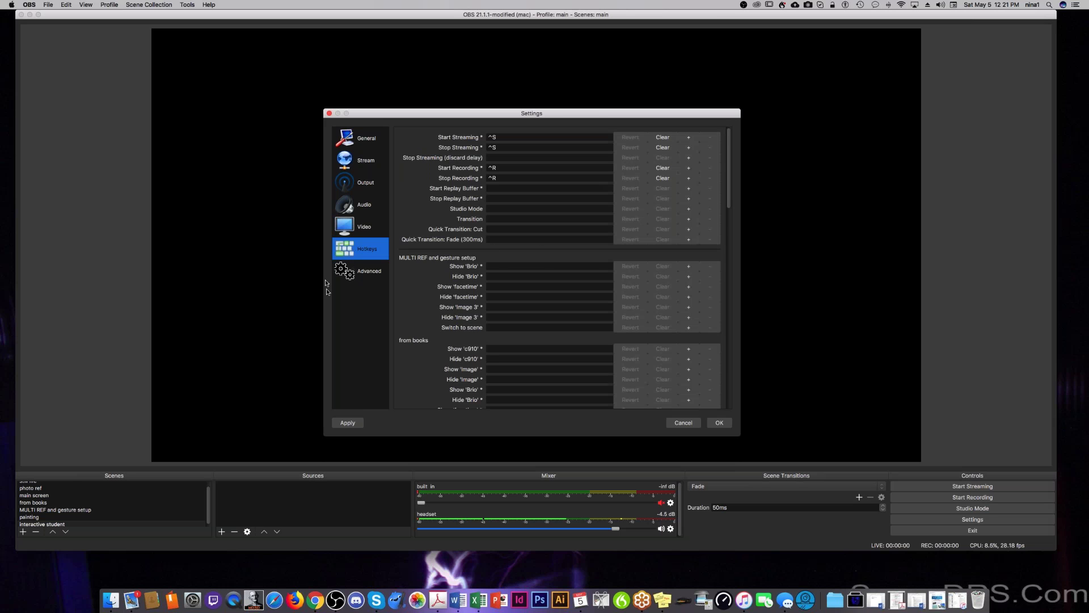
left_click(372, 276)
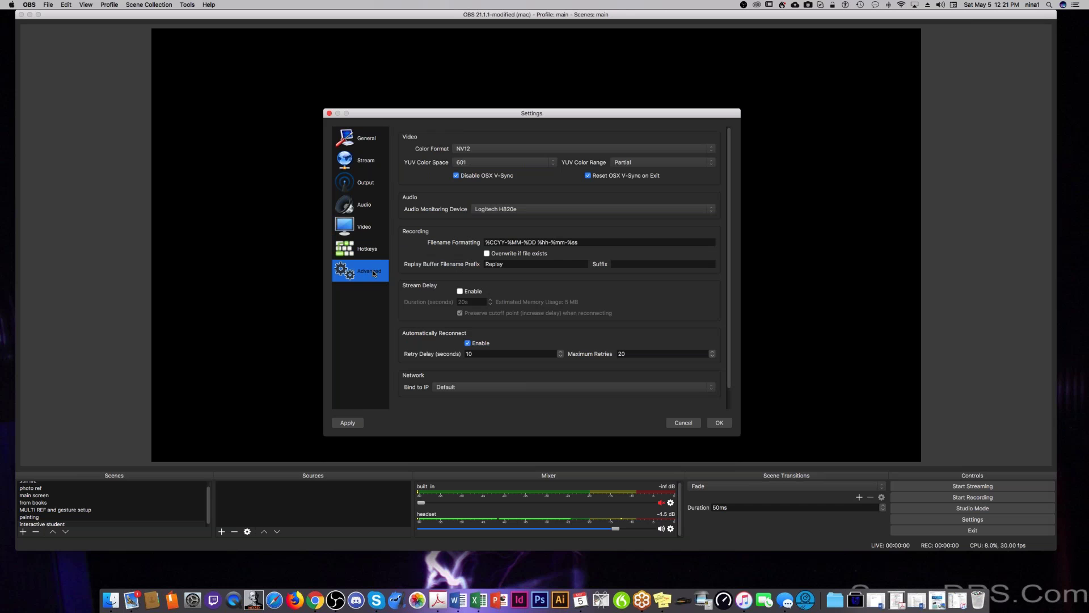
scroll(690, 383, "down", 1)
scroll(690, 383, "up", 1)
left_click(372, 145)
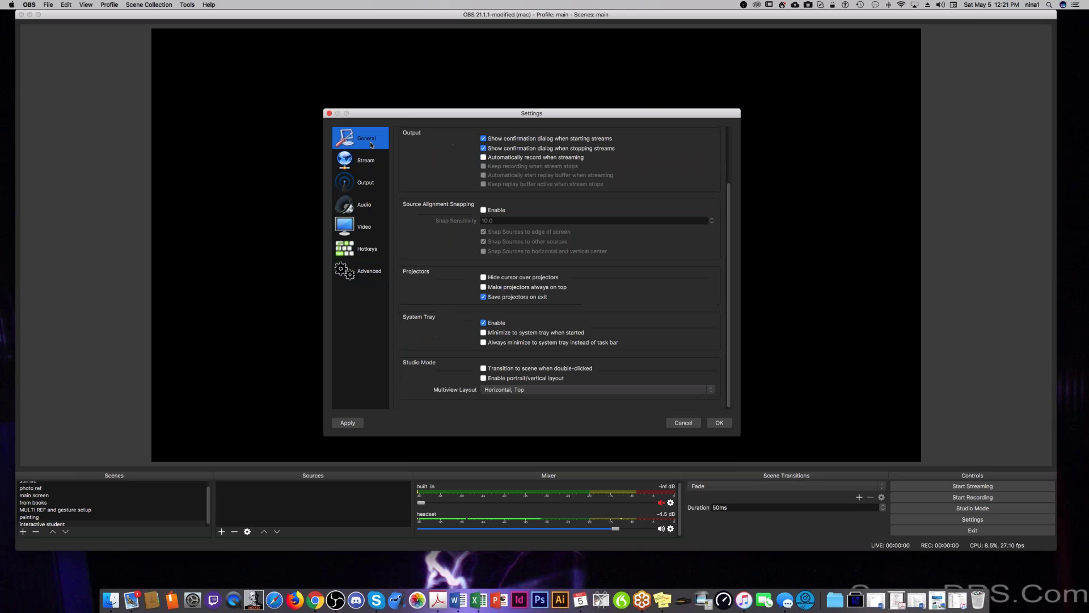
left_click(719, 424)
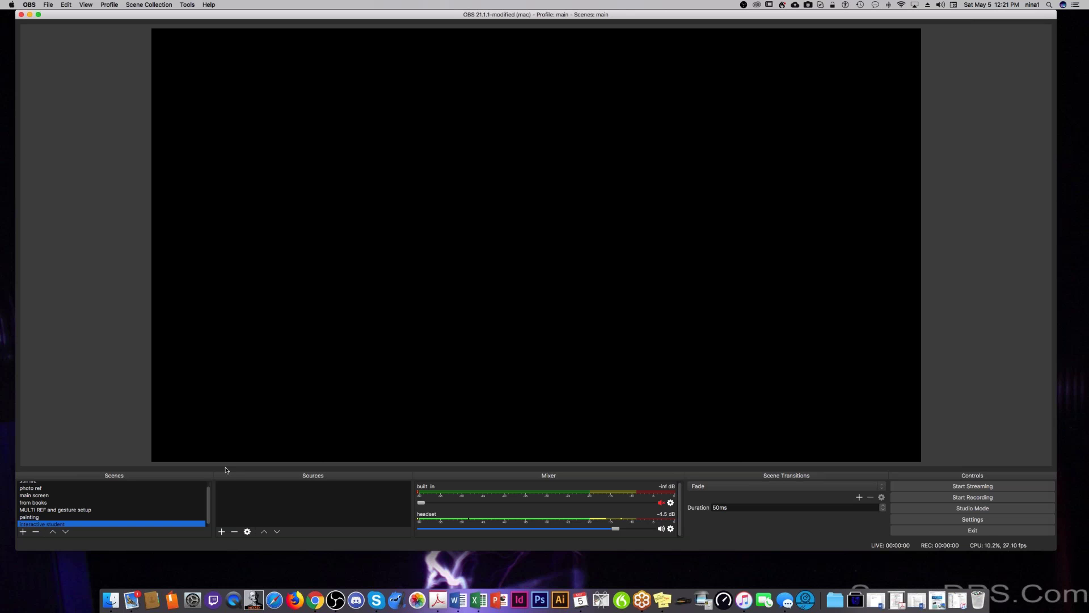
left_click(221, 531)
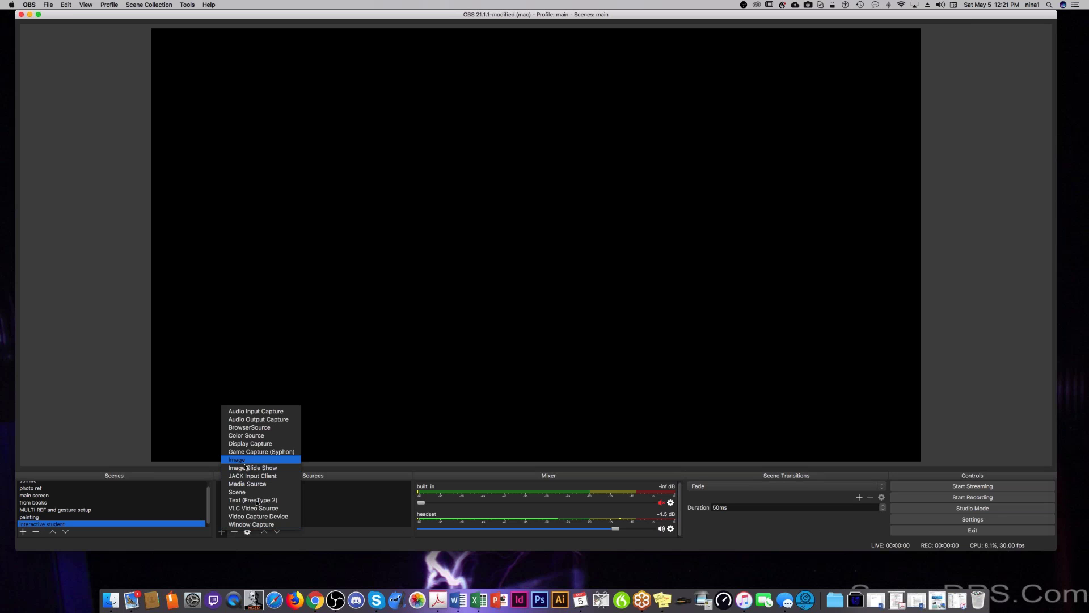
left_click(265, 516)
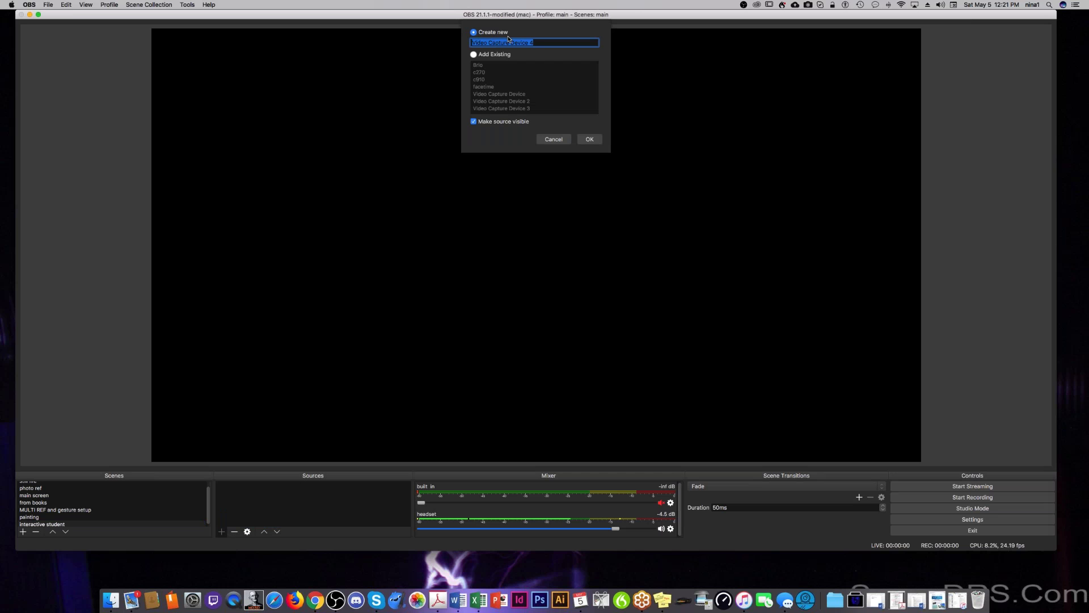
type("faceonly")
left_click(474, 54)
left_click(487, 88)
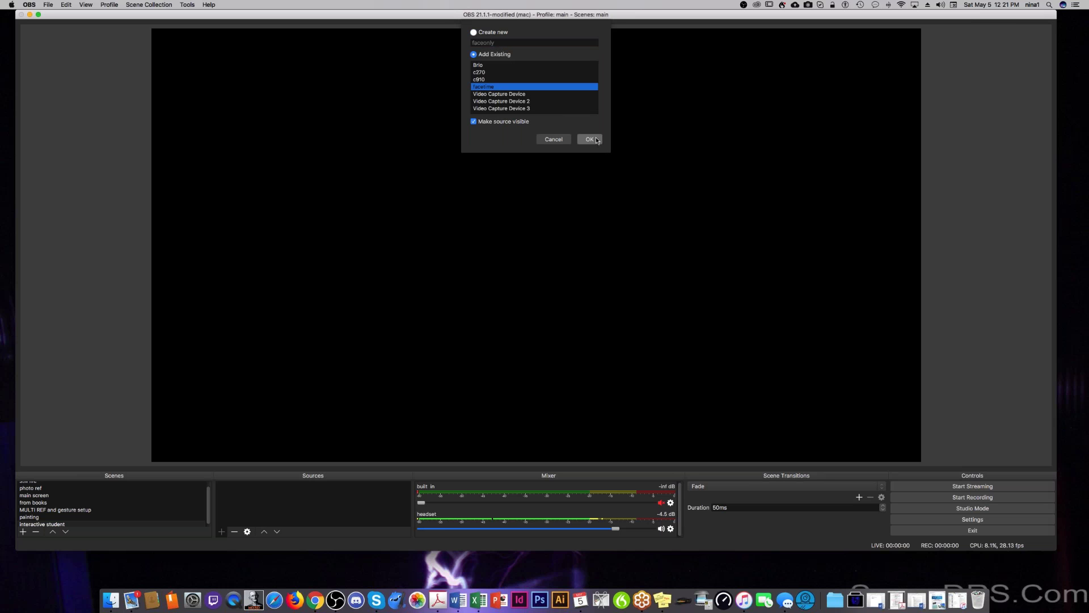
left_click(554, 139)
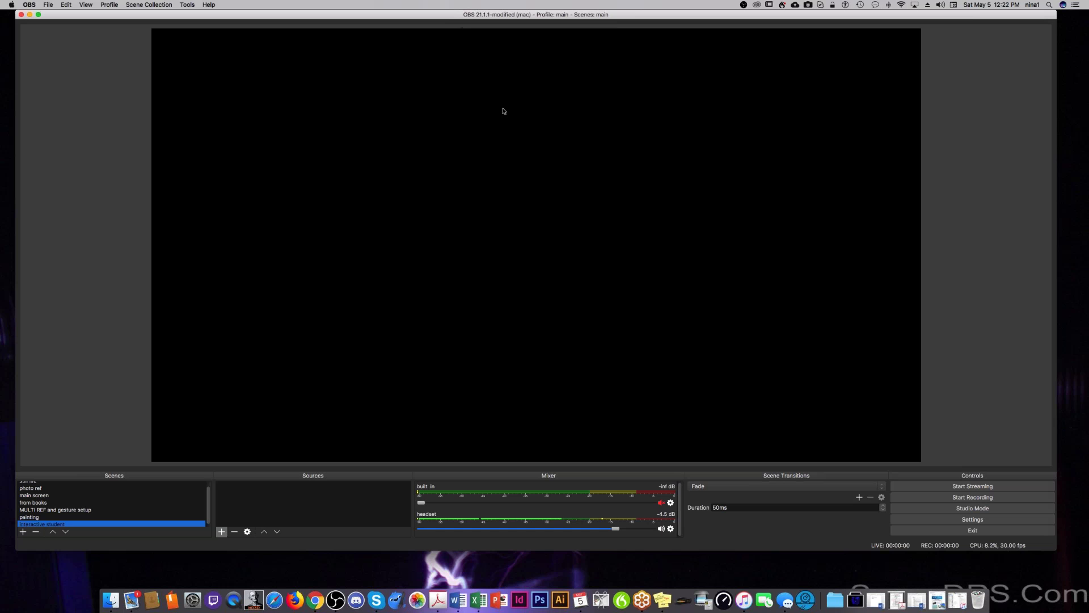
- Add a new video capture source using FaceTime HD Camera (Built-in) at 1280x720 and shrink it into the canvas's lower-right corner
left_click(221, 532)
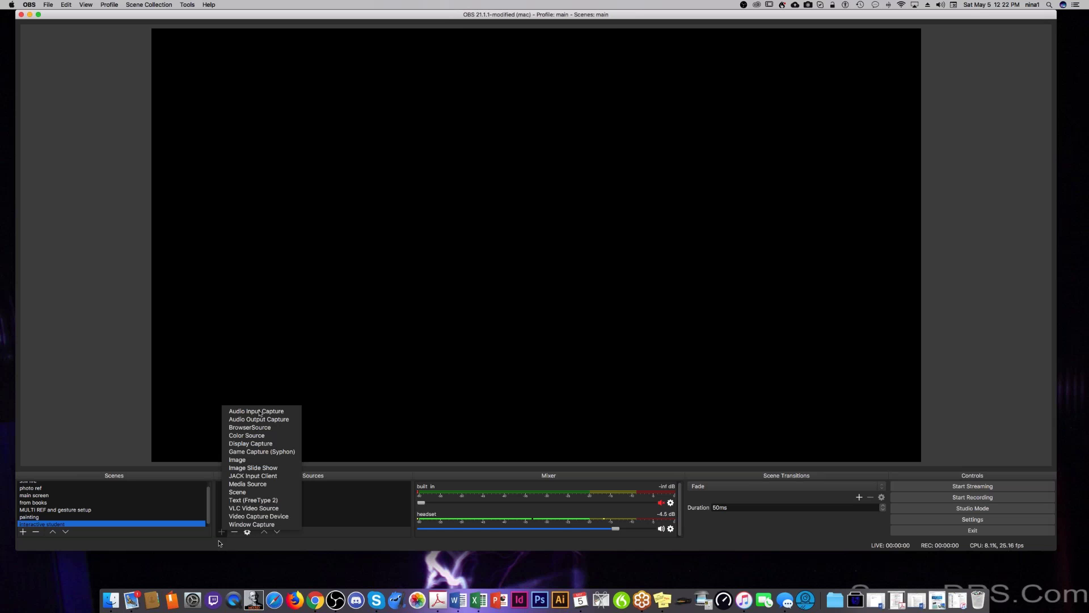
left_click(279, 517)
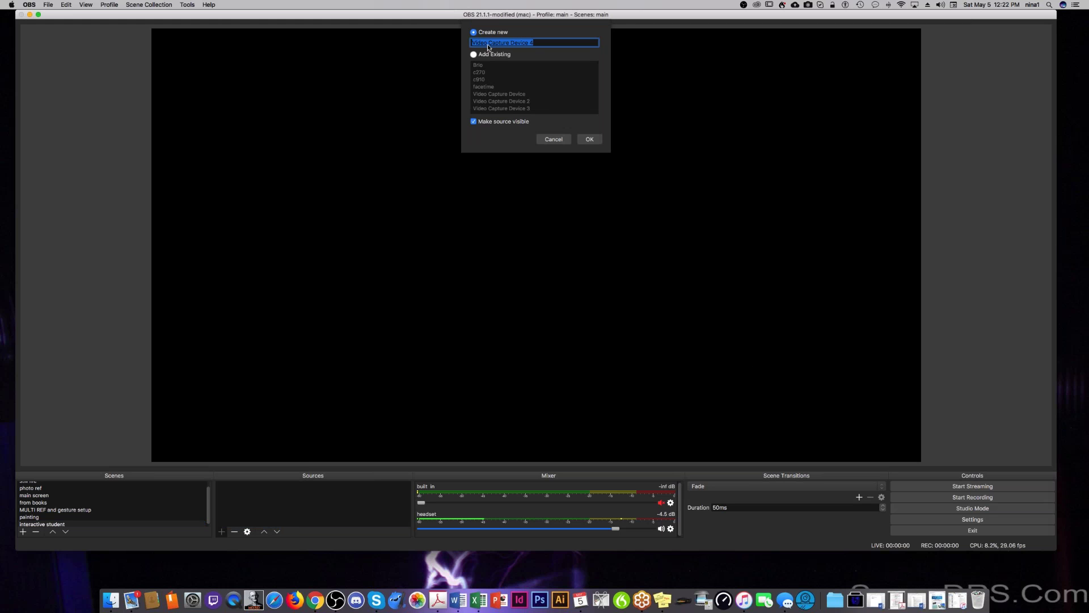
left_click(590, 140)
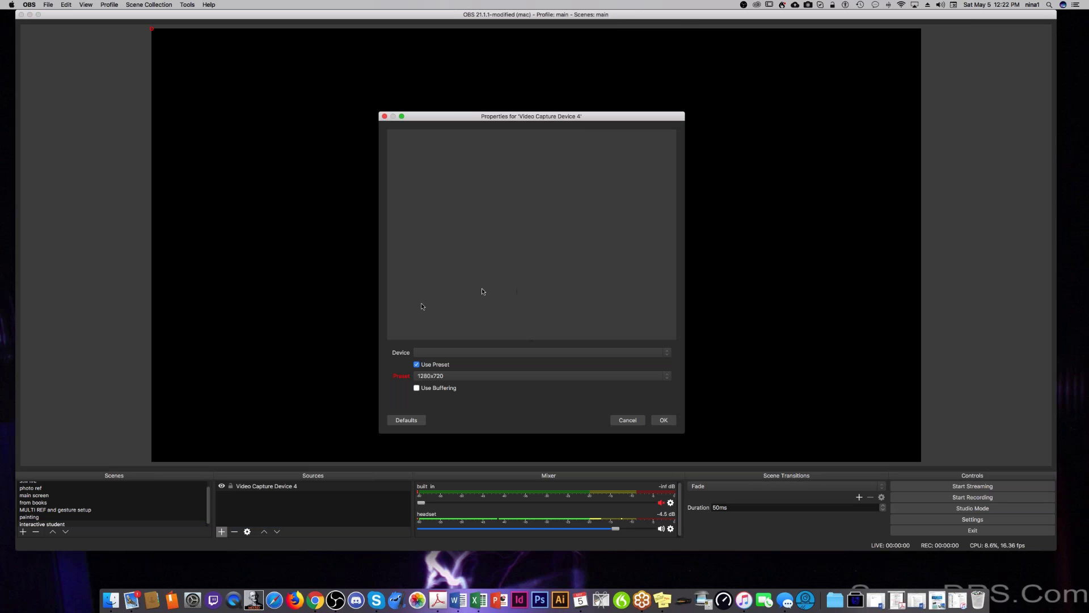
left_click(427, 351)
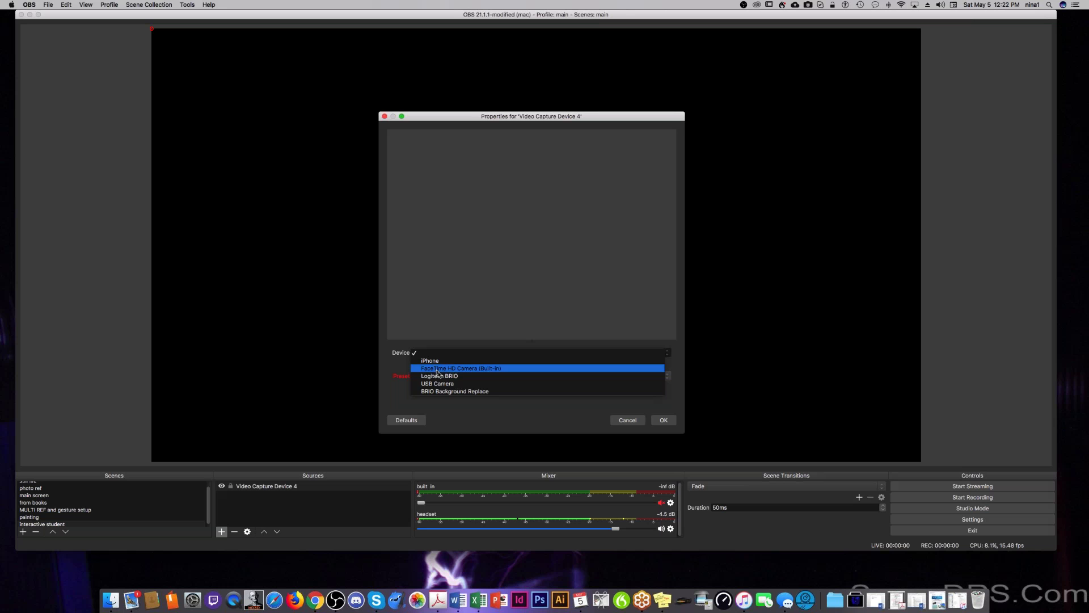
left_click(473, 369)
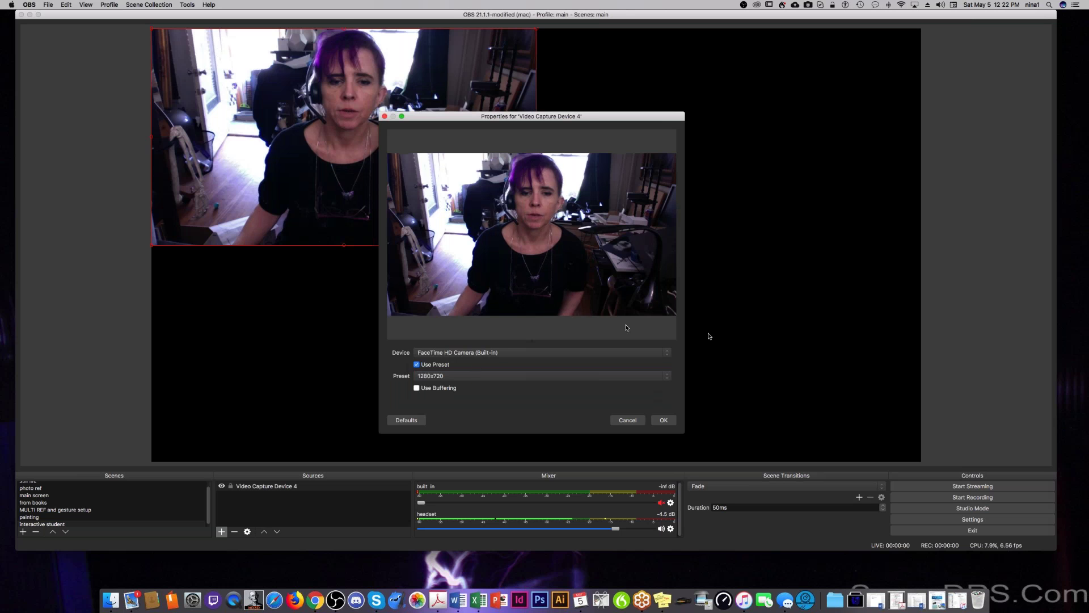
left_click(444, 377)
left_click(443, 376)
left_click(660, 419)
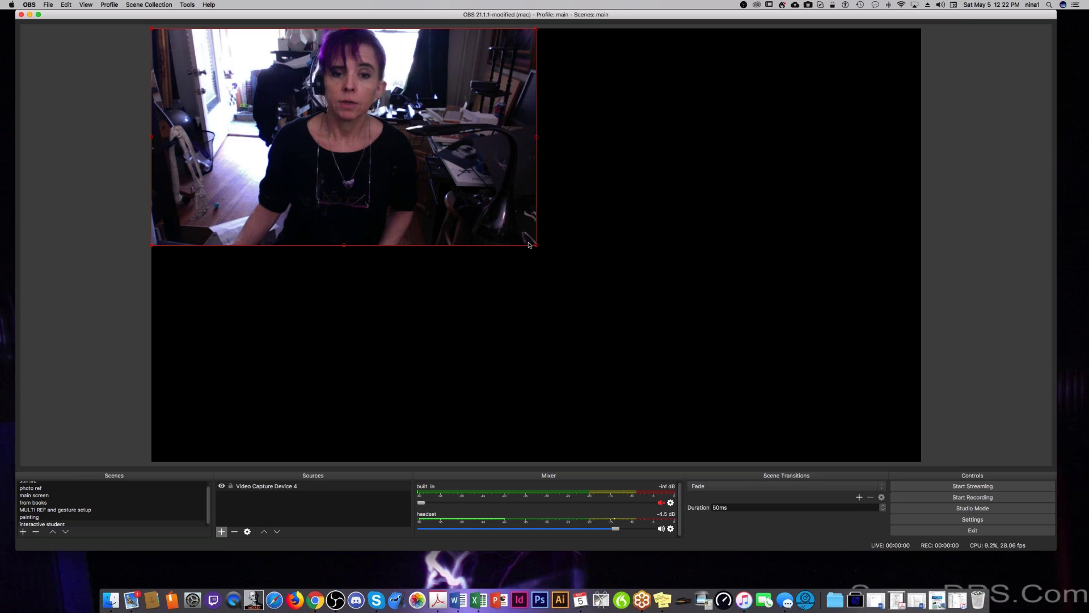
left_click_drag(535, 244, 809, 373)
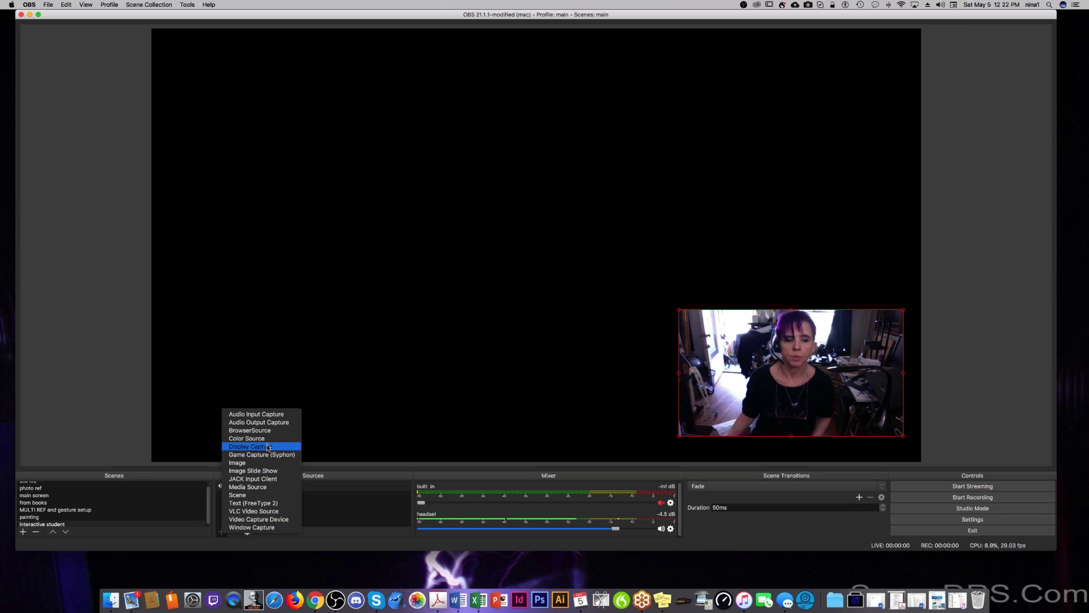
- Add a second new video capture source using the Logitech BRIO and move its picture above the face camera on the canvas
left_click(265, 520)
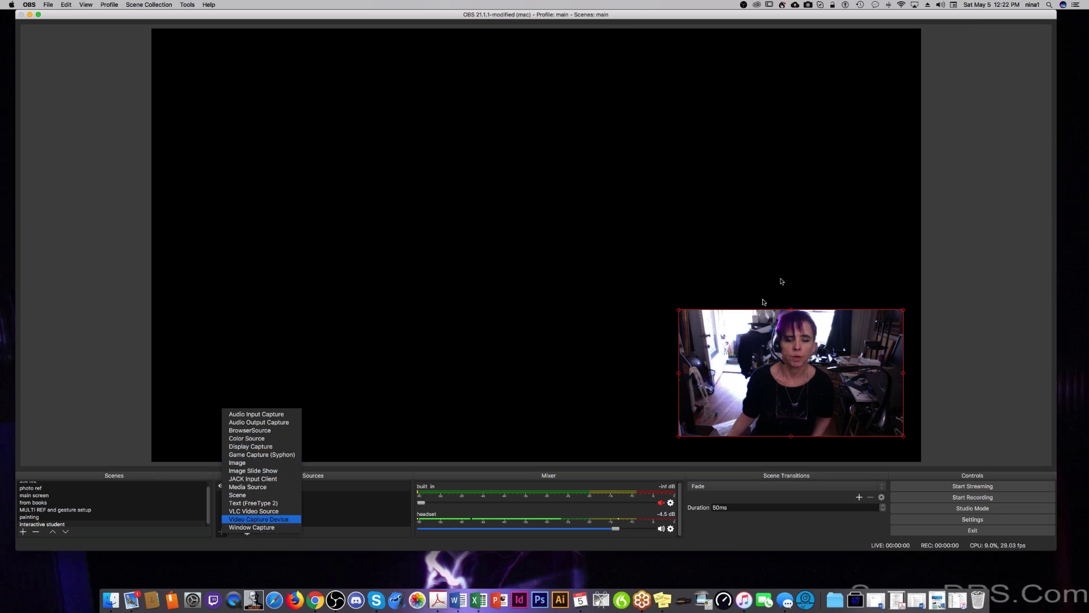
left_click(587, 141)
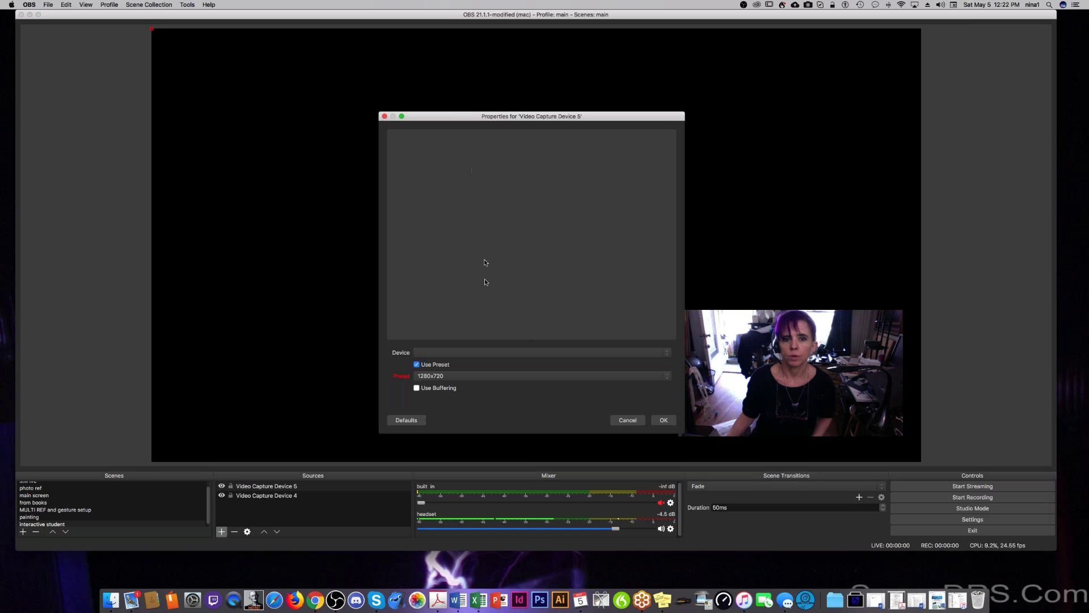
left_click(463, 351)
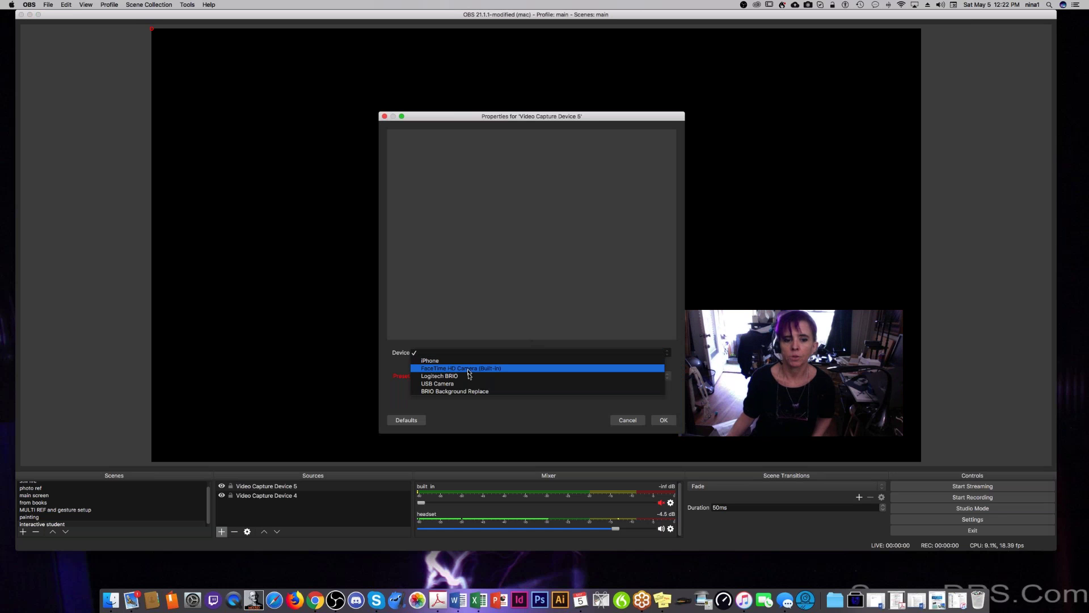
left_click(470, 377)
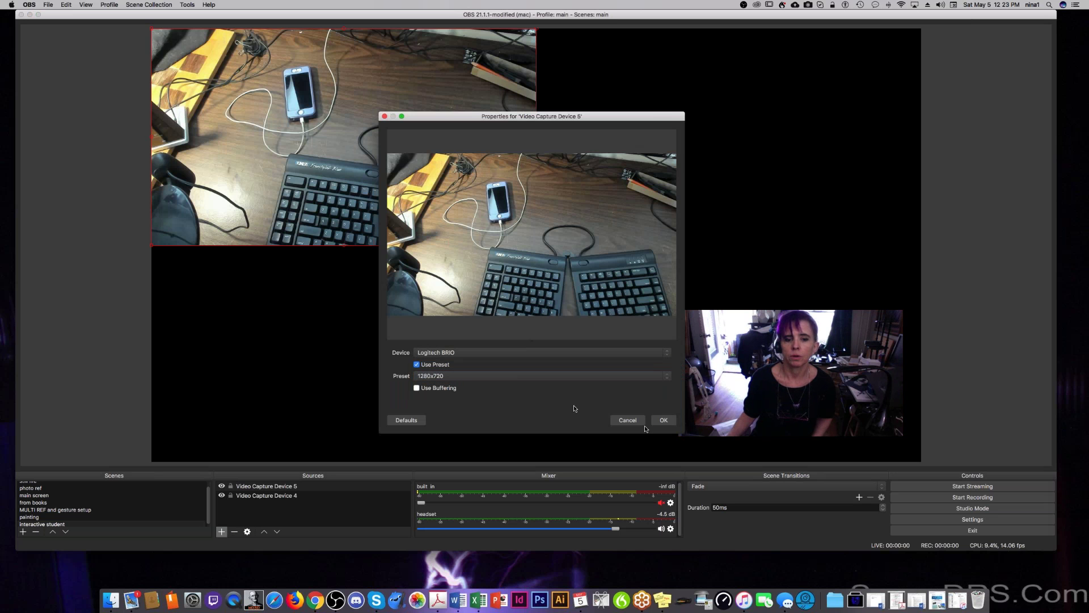
left_click(665, 420)
left_click_drag(383, 165, 669, 181)
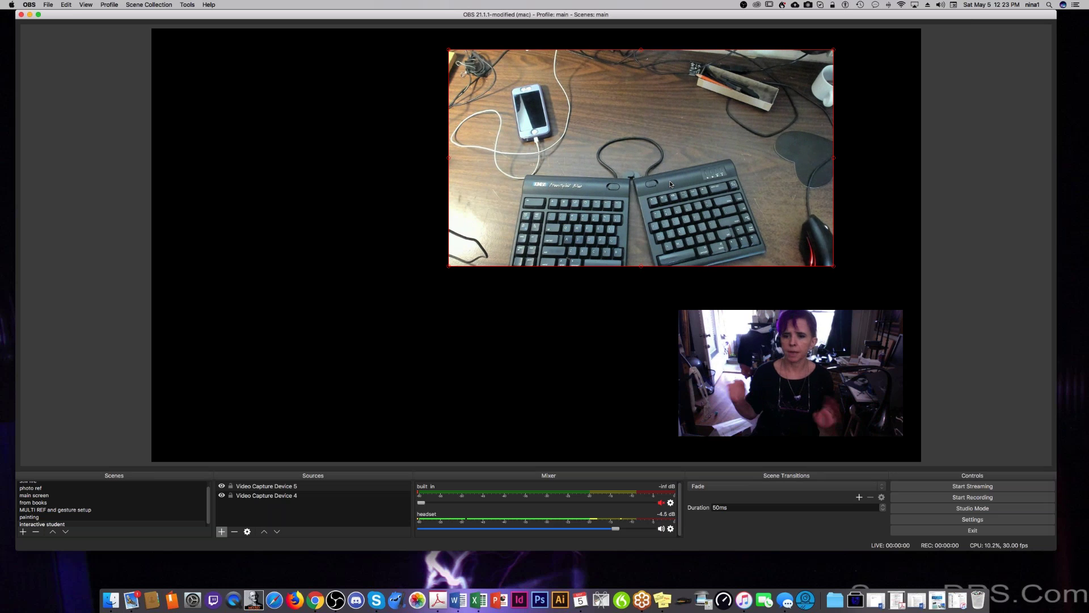
left_click(306, 327)
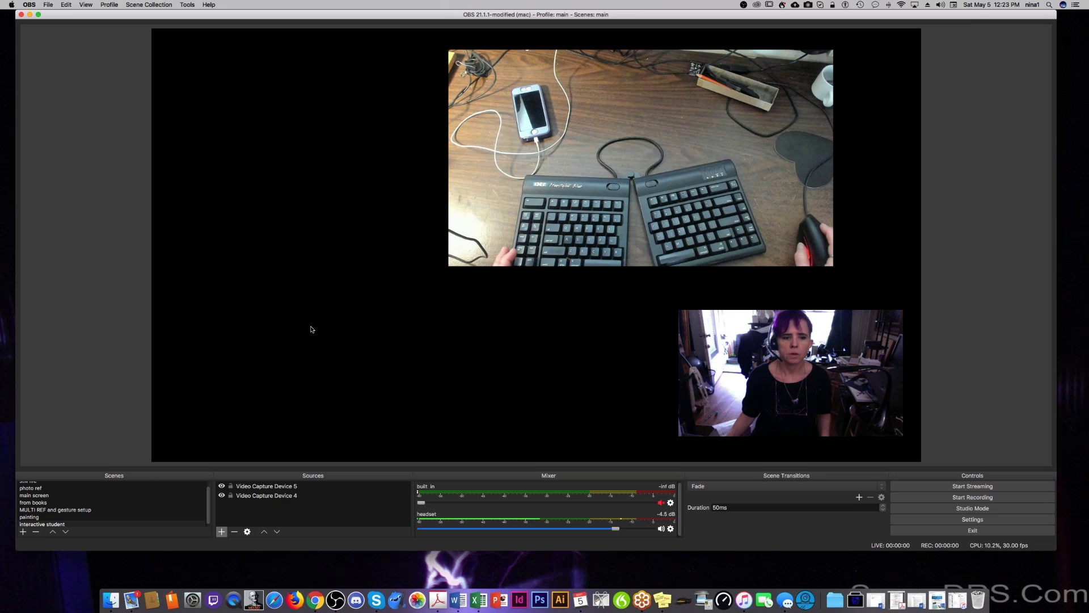
- Add a third new video capture source using the iPhone with the 1280x720 preset
left_click(221, 532)
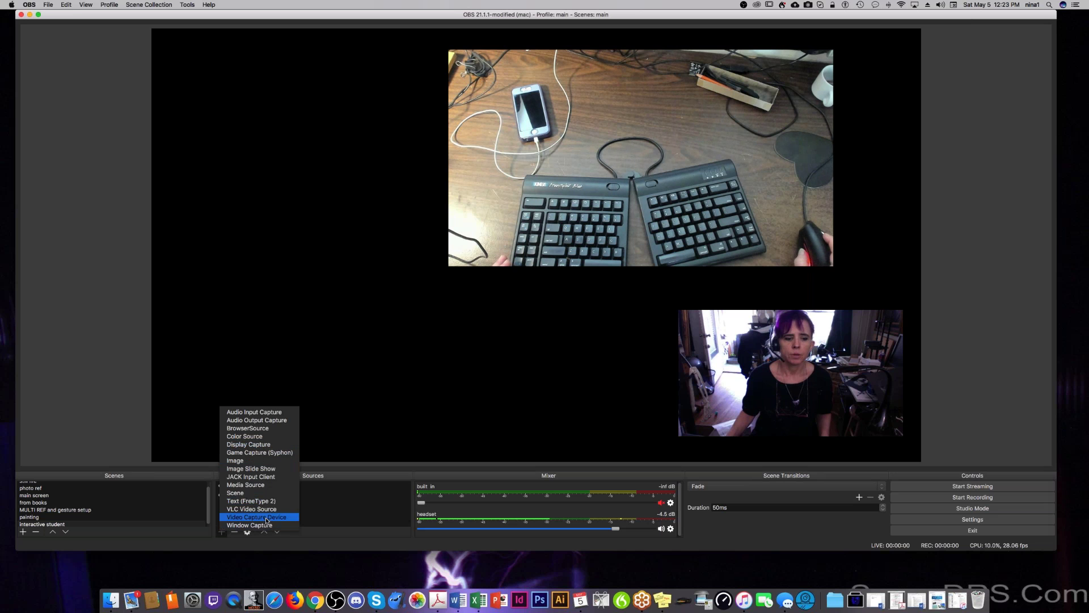
left_click(267, 517)
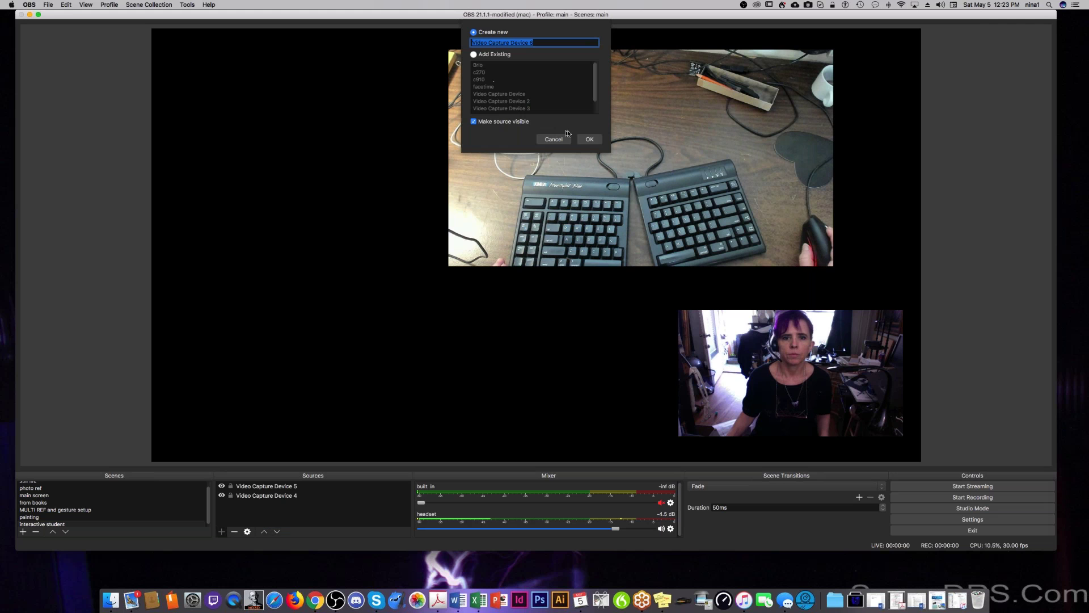
left_click(590, 139)
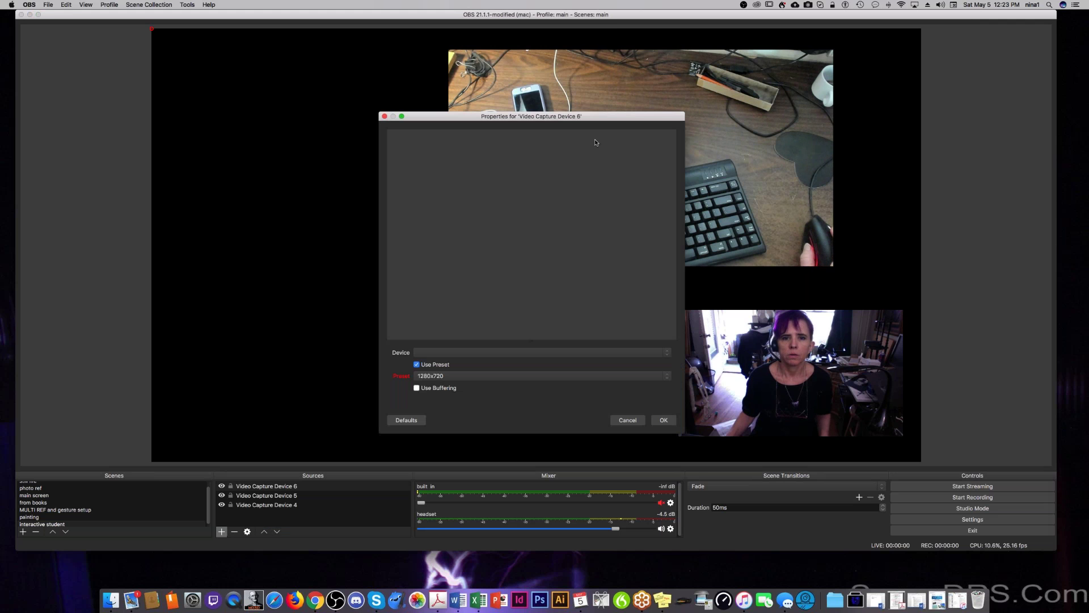
left_click(434, 352)
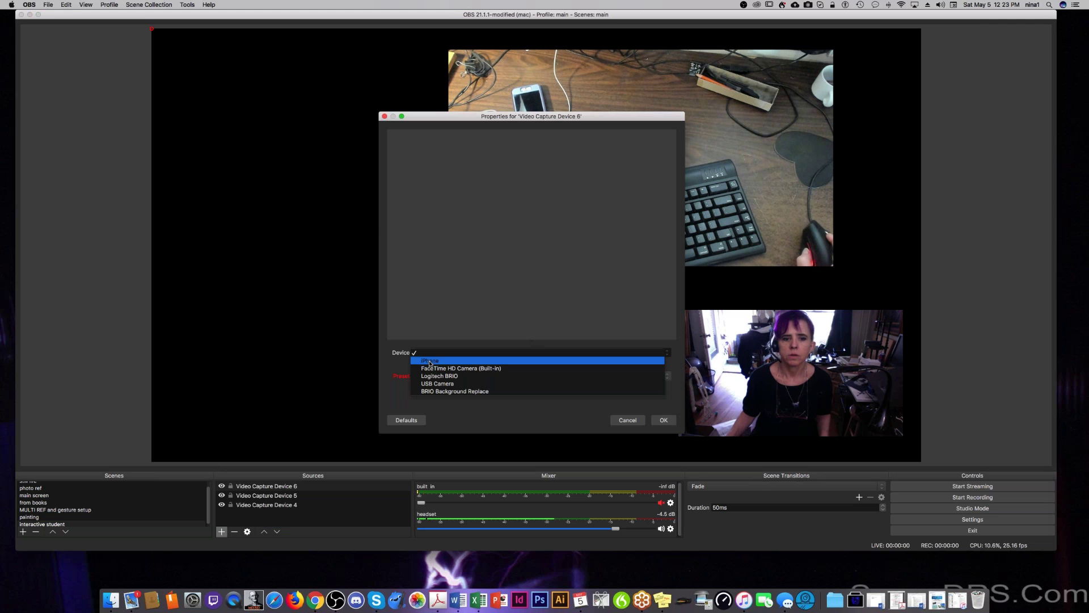
left_click(429, 361)
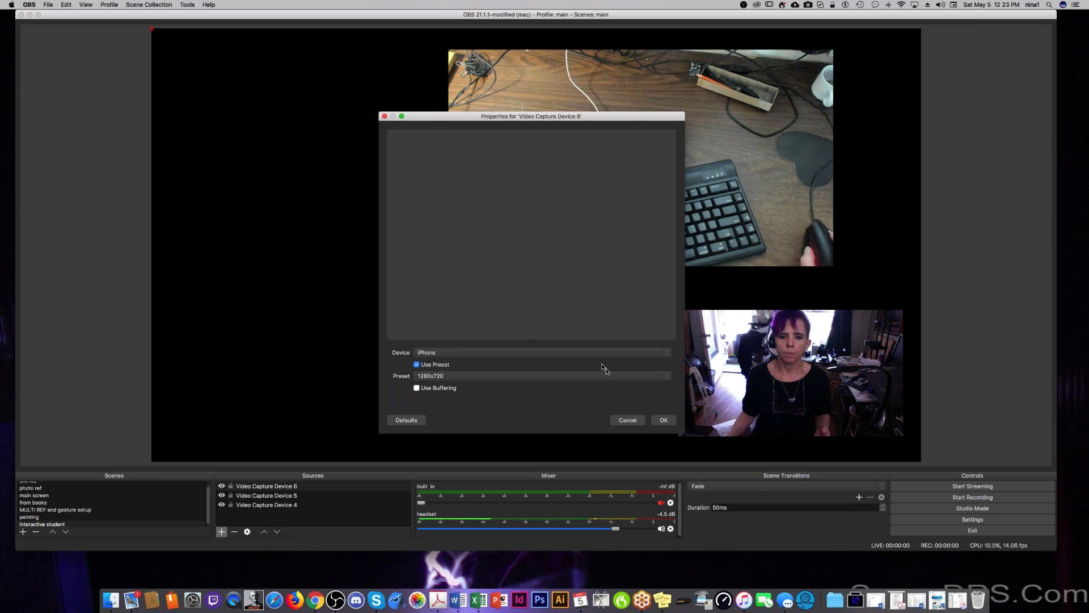
left_click(664, 419)
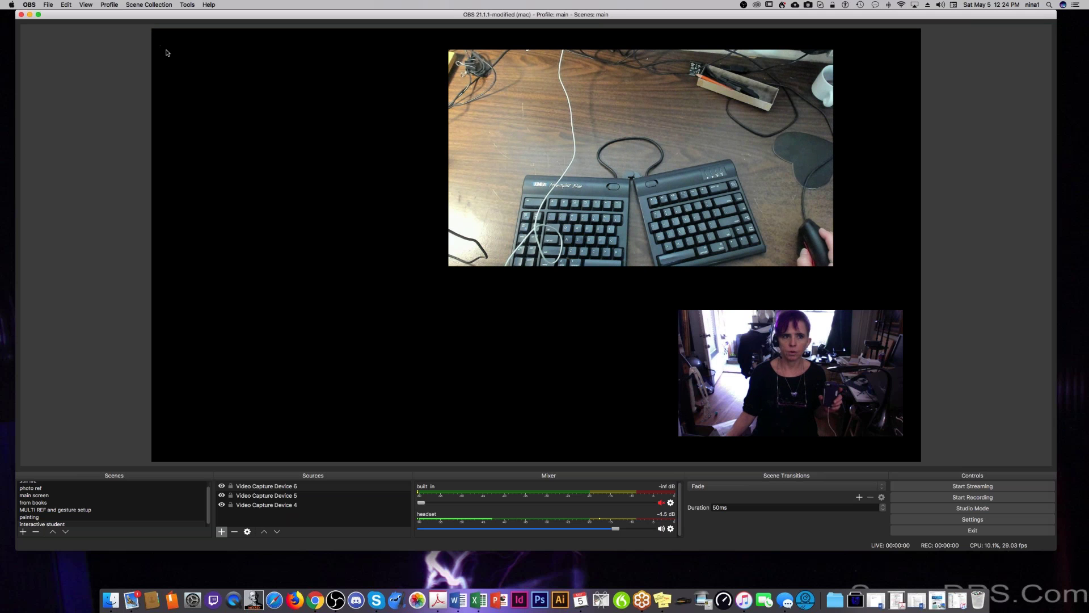
- Check the iPhone capture source's device and preset properties, then close them without changing anything
left_click(257, 491)
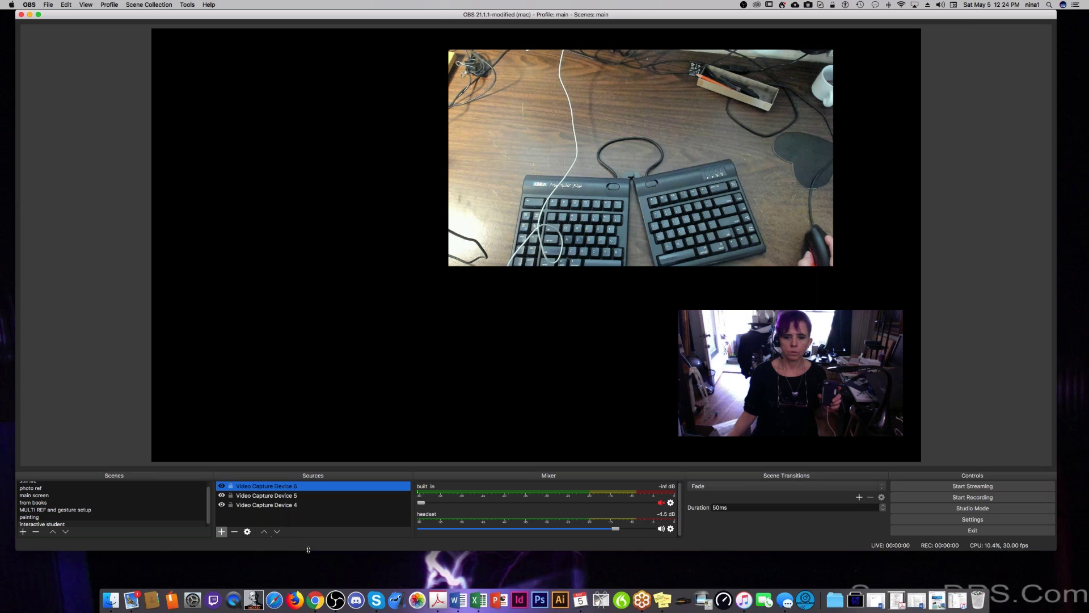
left_click(281, 489)
double_click(284, 488)
right_click(280, 484)
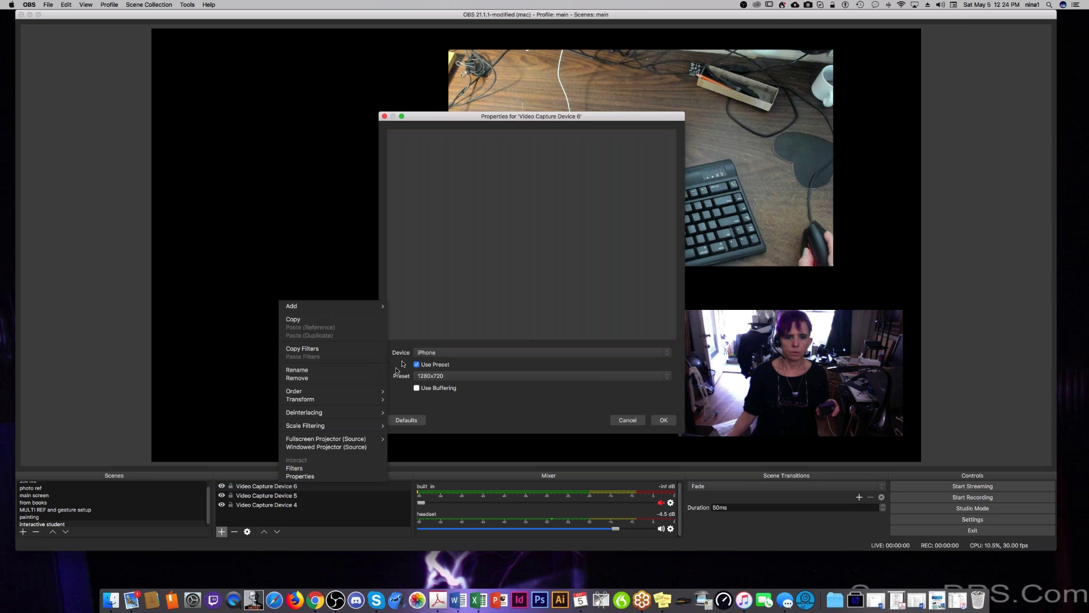
left_click(470, 396)
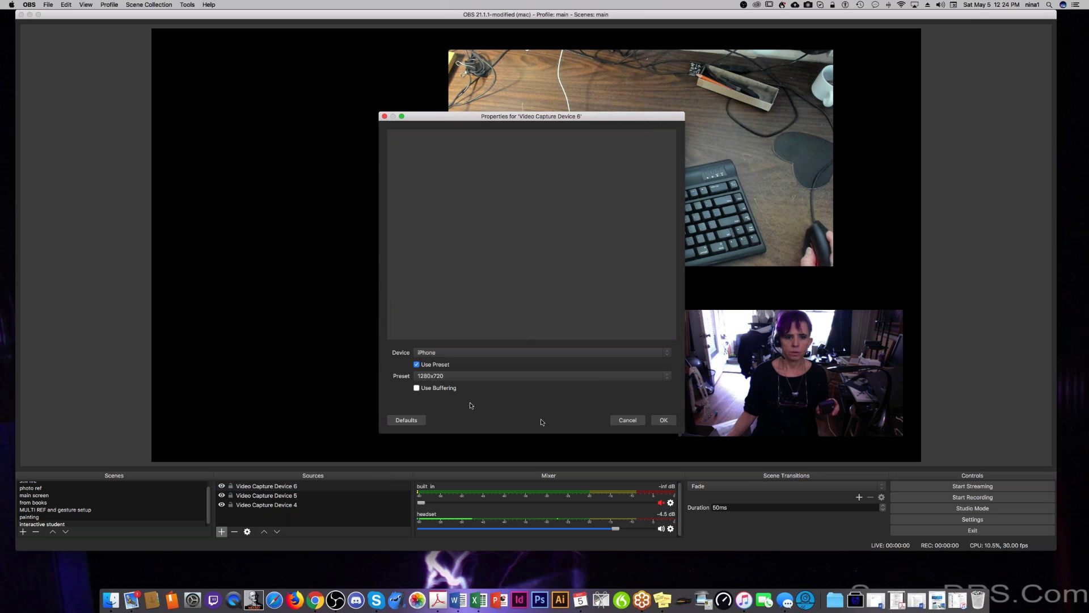
left_click(628, 420)
- Remove the iPhone capture source from the scene
right_click(275, 484)
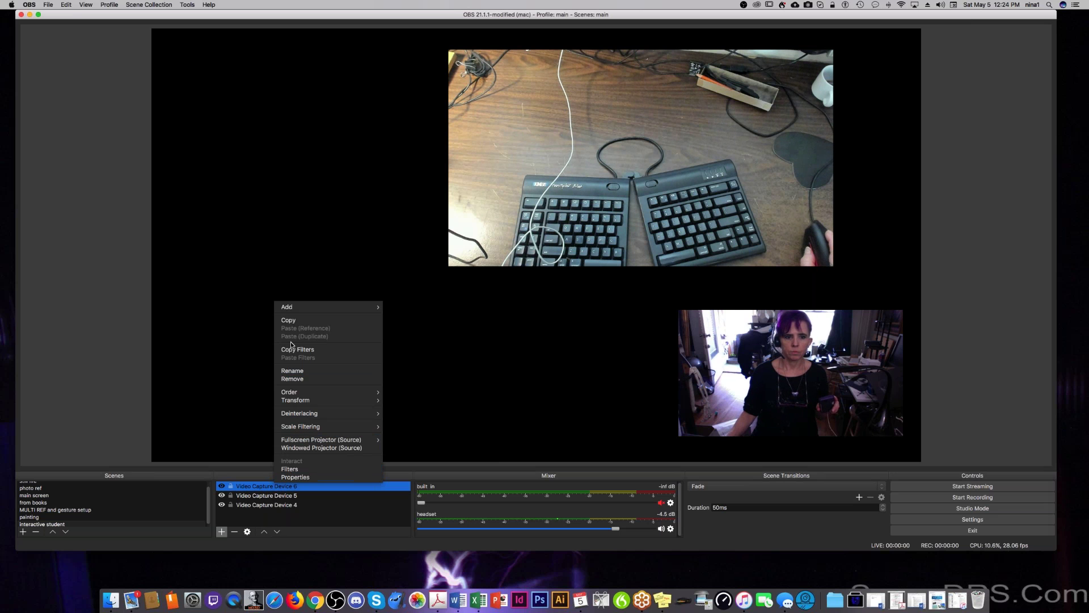
left_click(292, 379)
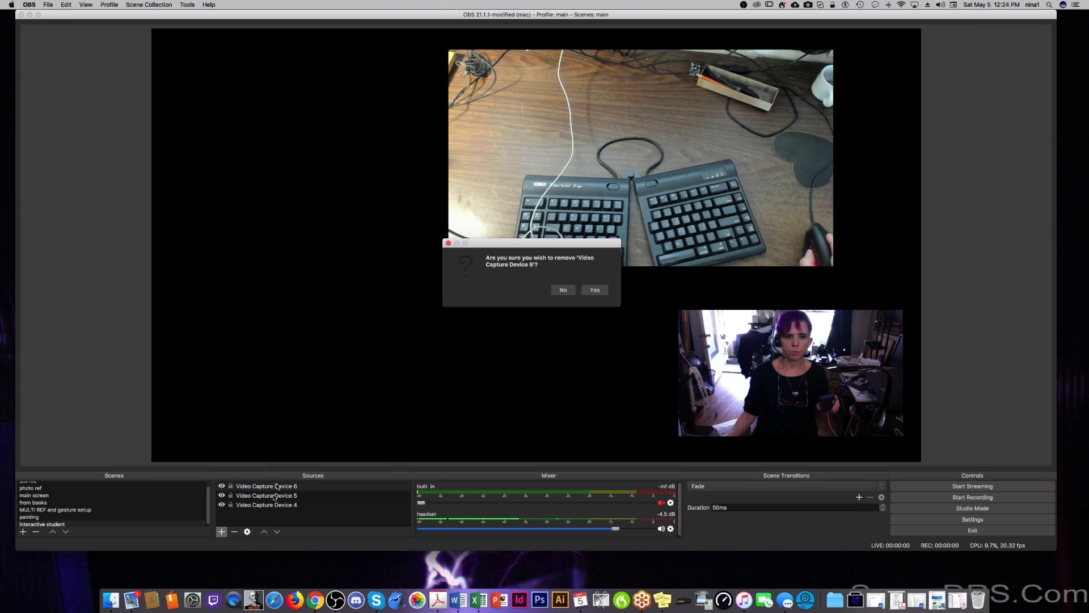
left_click(588, 290)
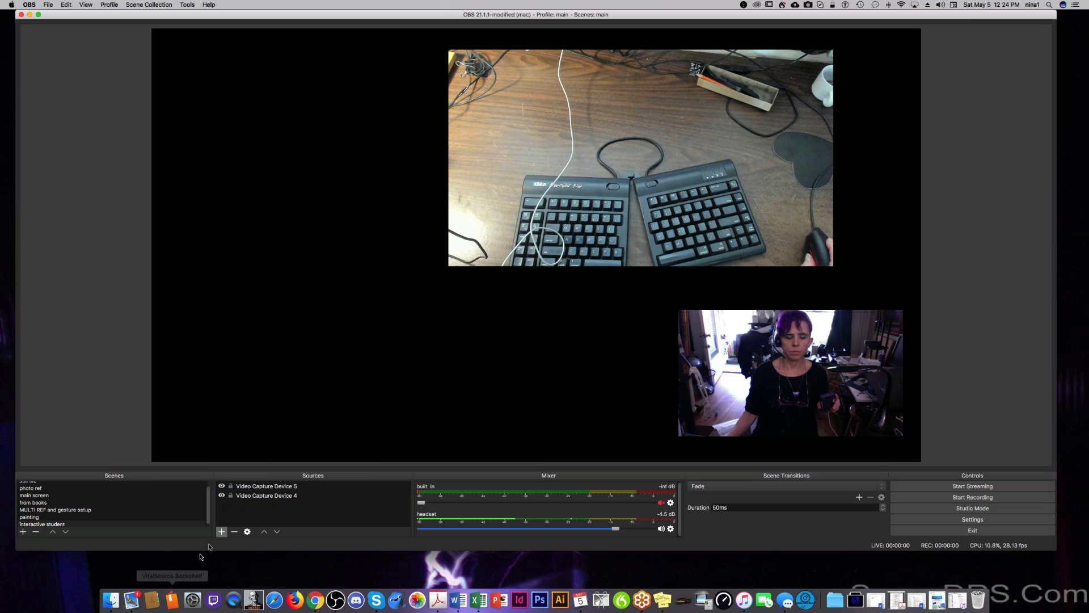
- Try adding the iPhone again as a new video capture source at 1280x720
left_click(222, 531)
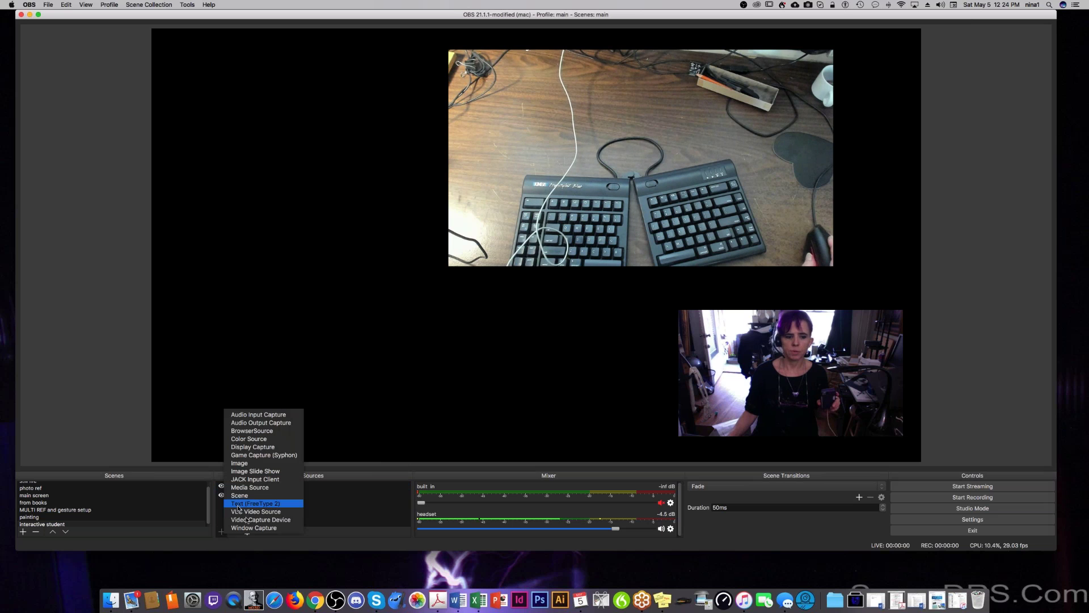
left_click(248, 519)
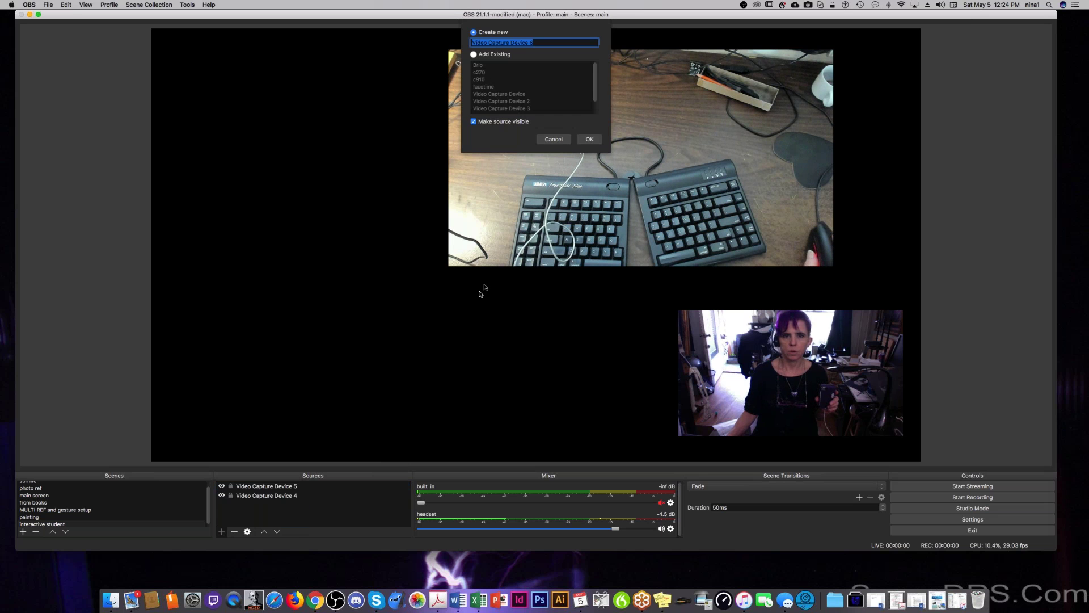
left_click(590, 139)
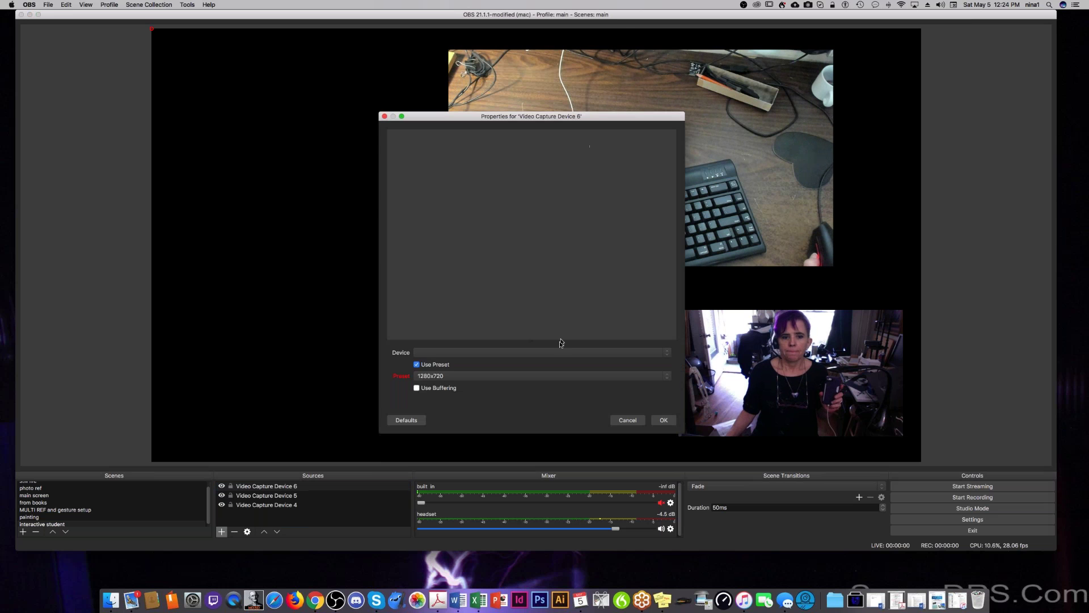
left_click(554, 353)
left_click(545, 361)
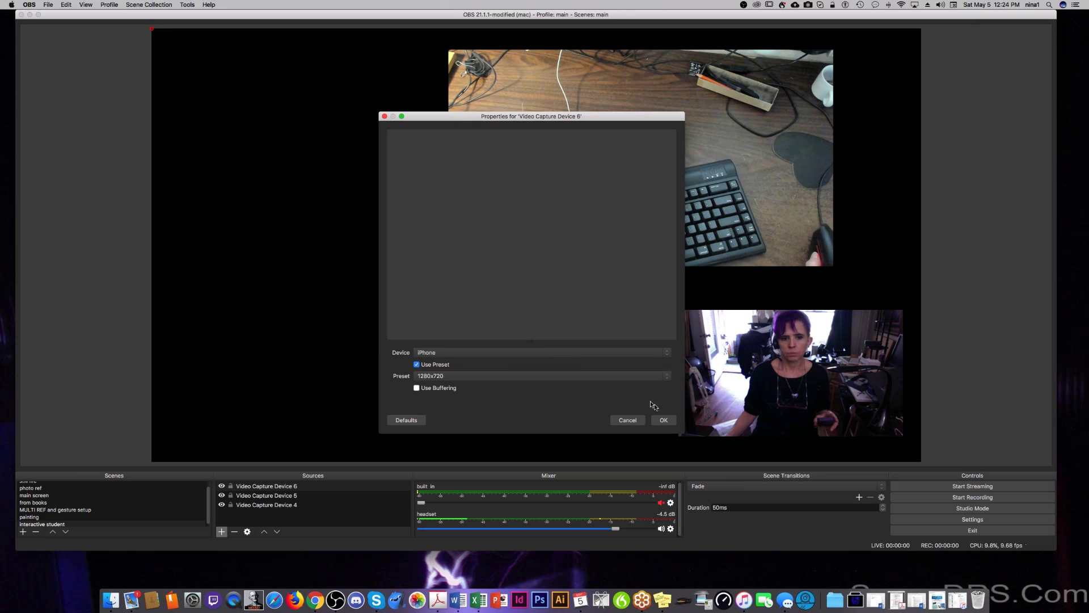
left_click(662, 421)
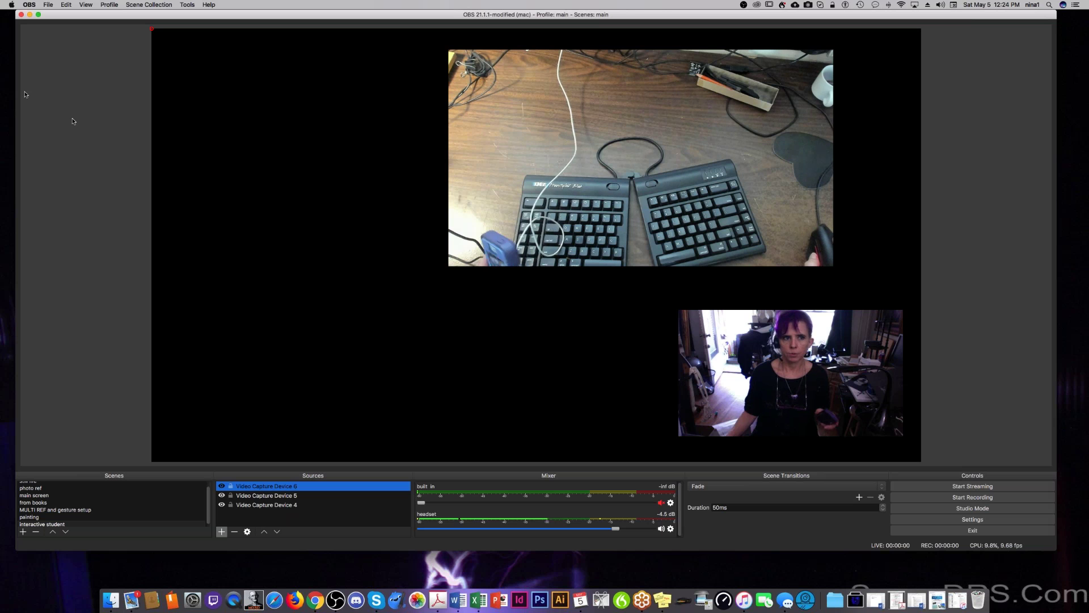
left_click(150, 31)
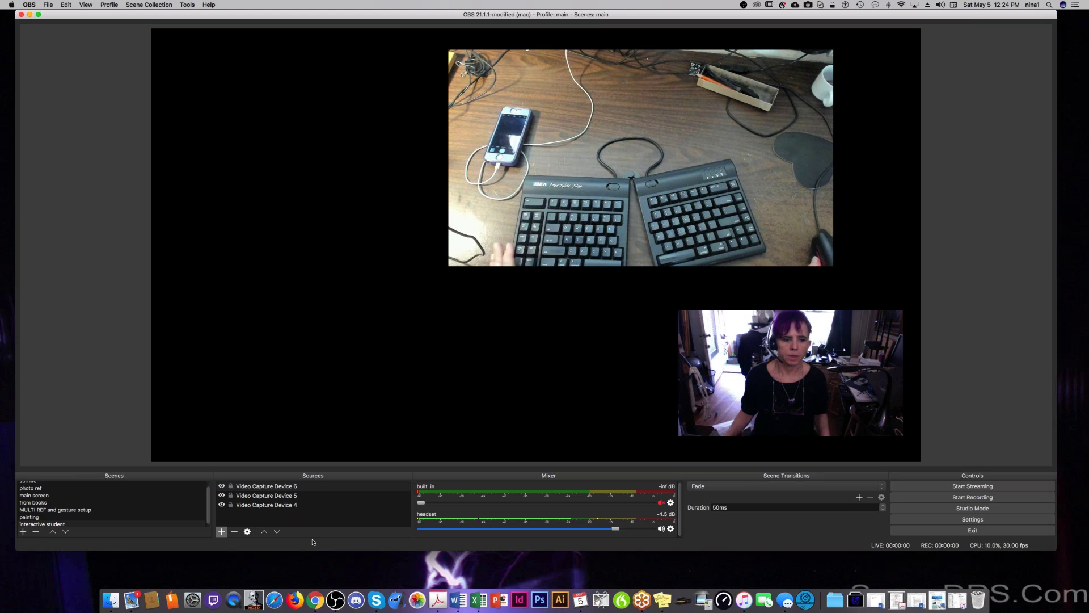
- Remove the re-added iPhone source and delete the whole "interactive student" scene
left_click(234, 532)
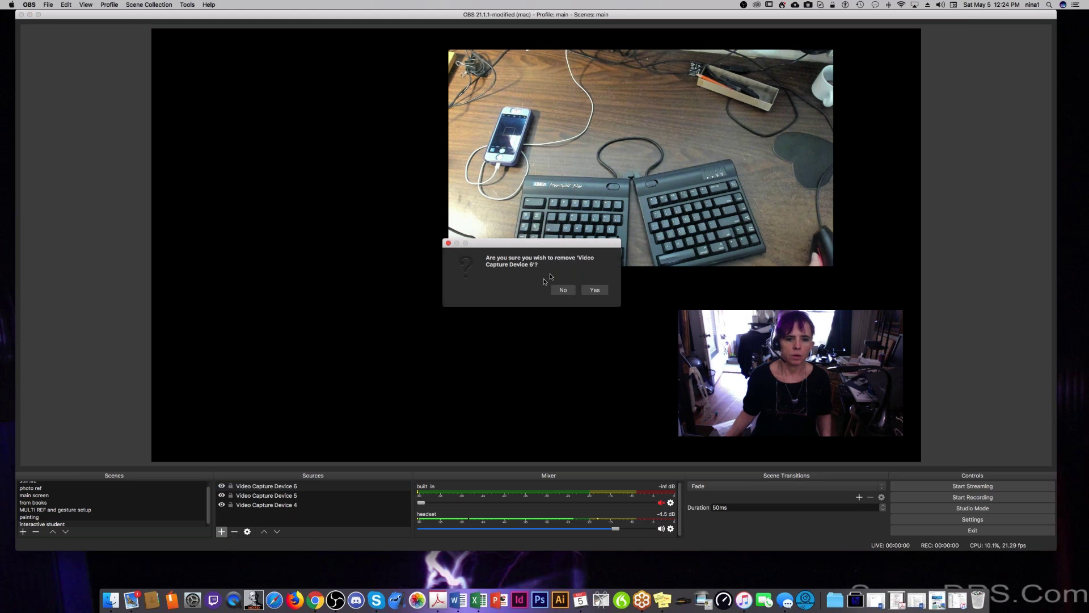
left_click(592, 289)
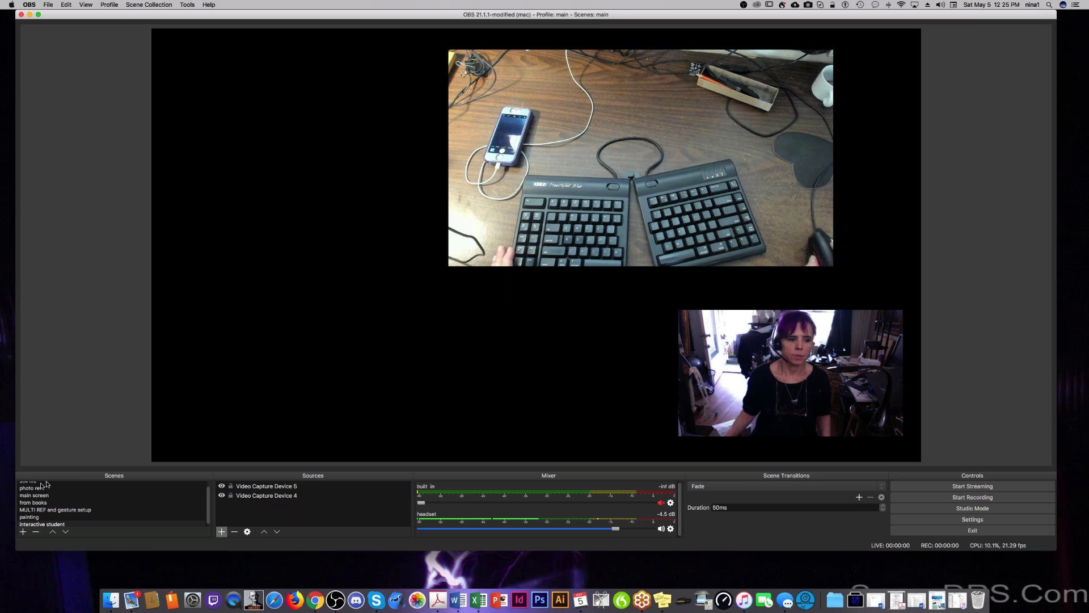
left_click(50, 522)
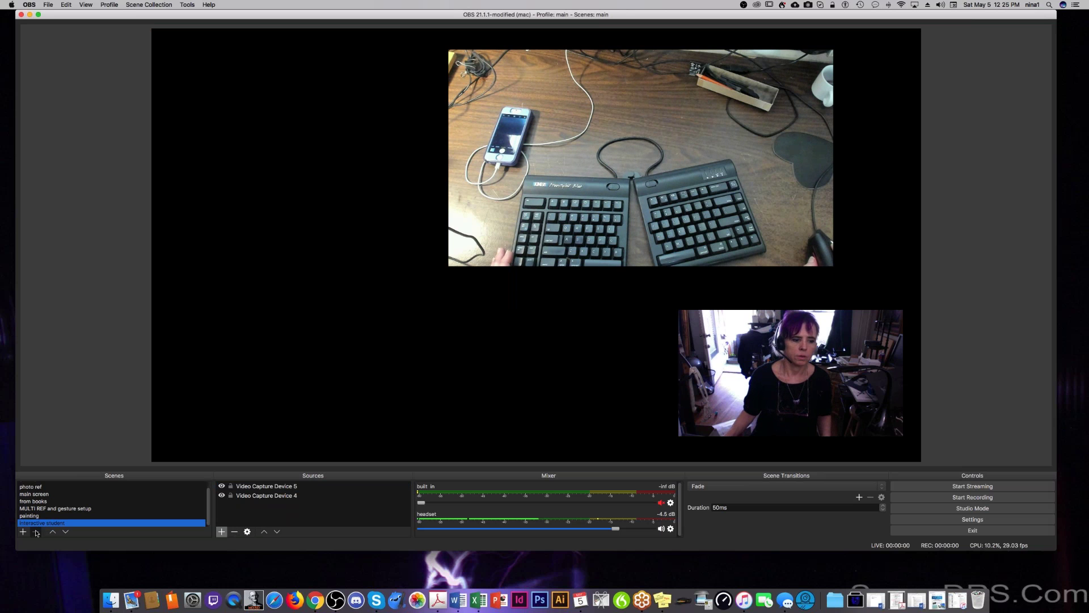
left_click(35, 532)
left_click(593, 289)
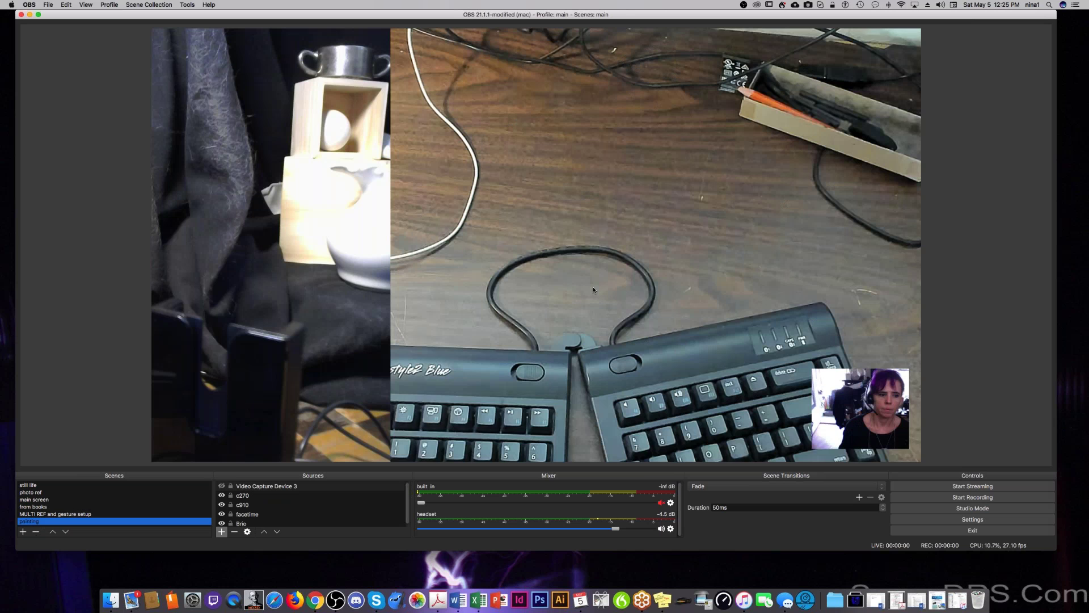
- Quit OBS and launch it again
left_click(29, 5)
left_click(46, 73)
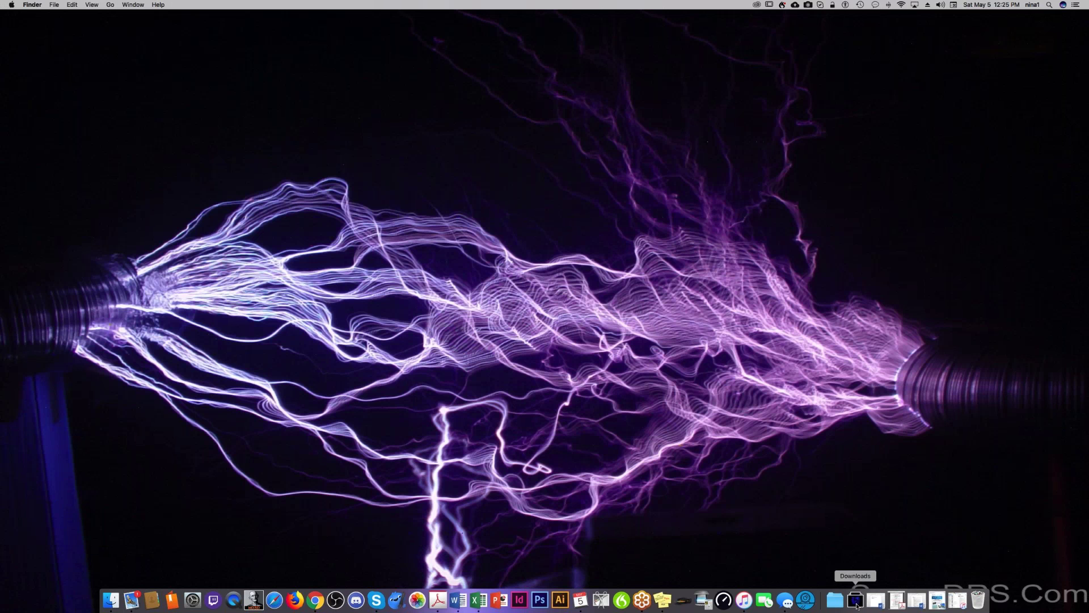
left_click(335, 601)
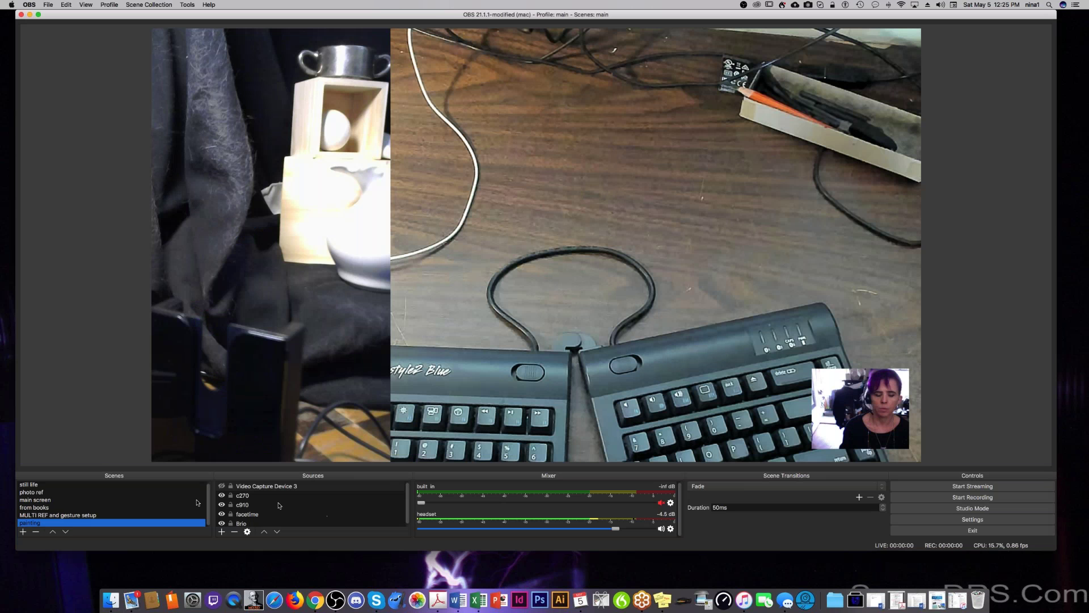
- Create a new scene with the default name and add a new video capture source using the iPhone at 1280x720
left_click(23, 533)
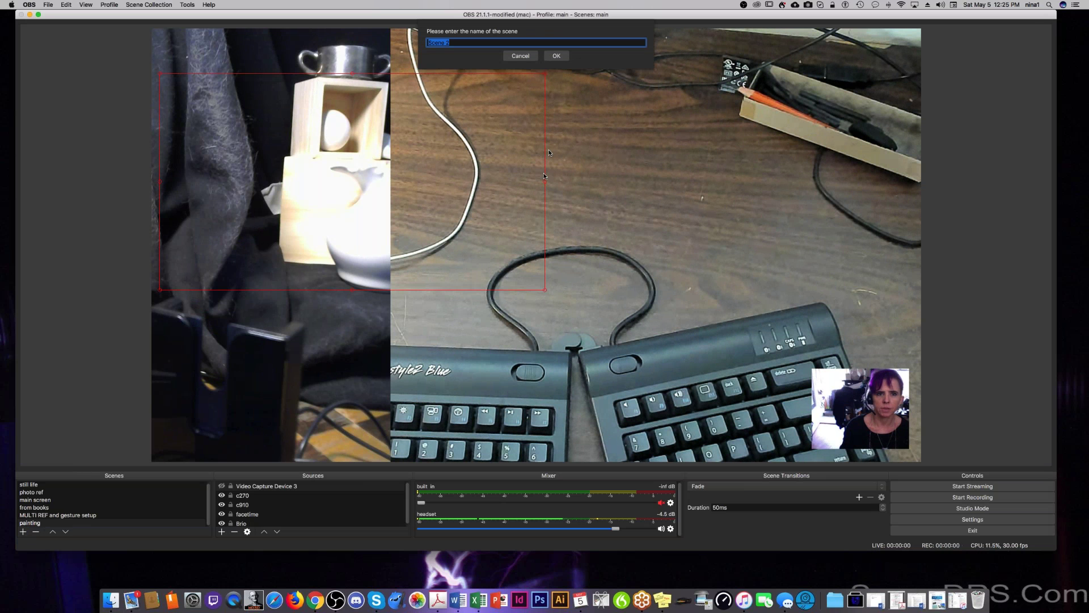
left_click(555, 58)
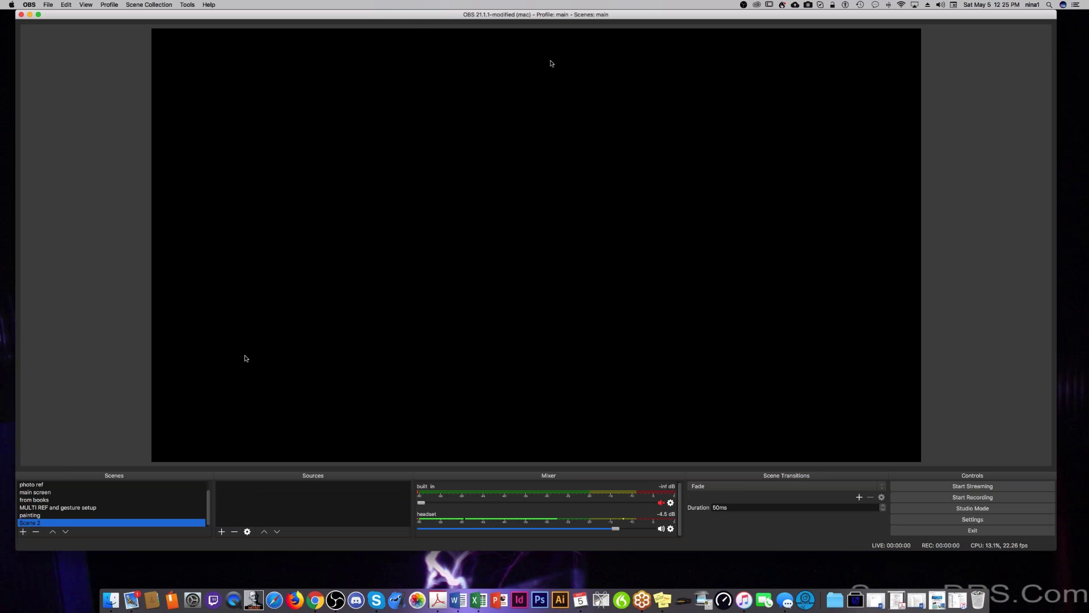
left_click(221, 531)
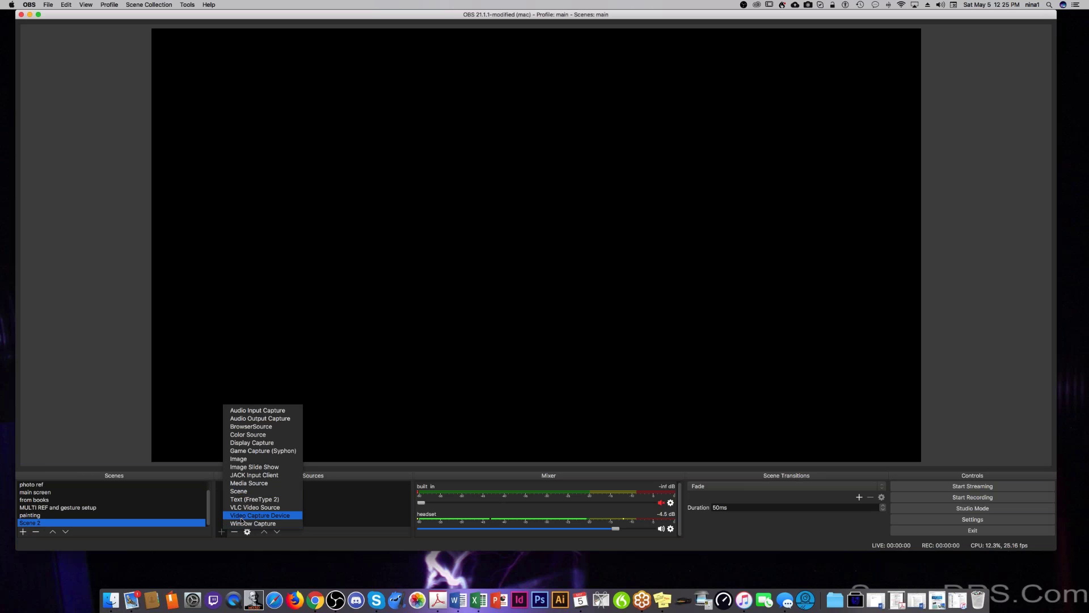
left_click(241, 516)
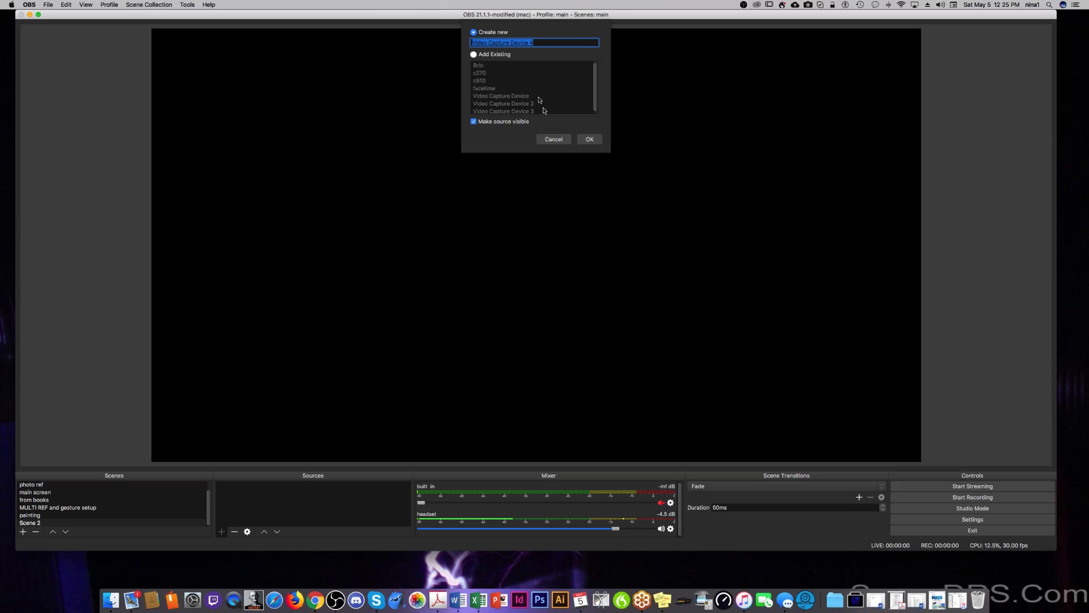
left_click(594, 142)
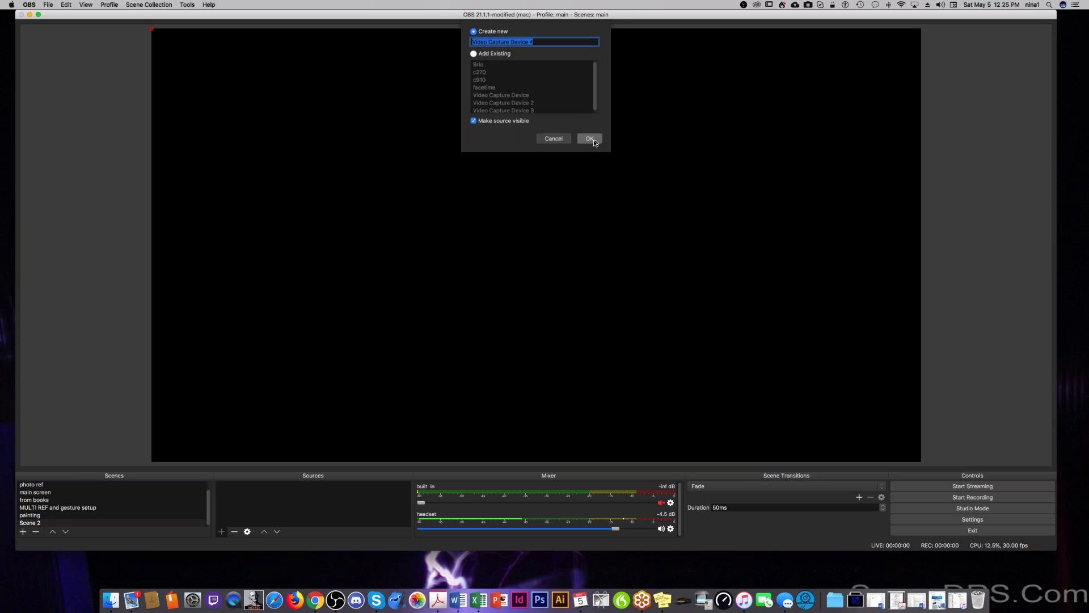
left_click(465, 352)
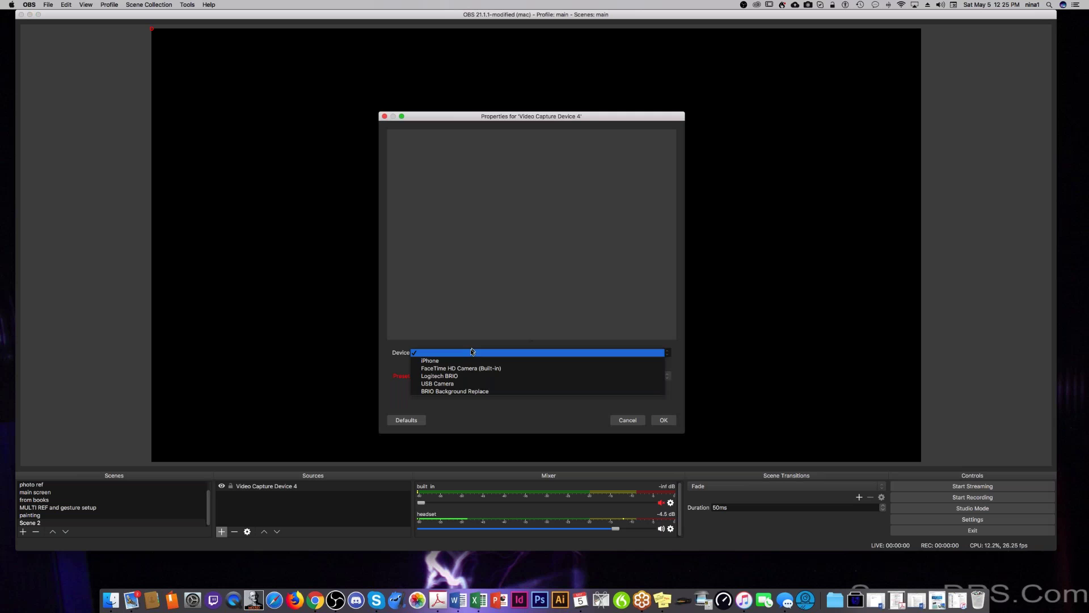
left_click(466, 361)
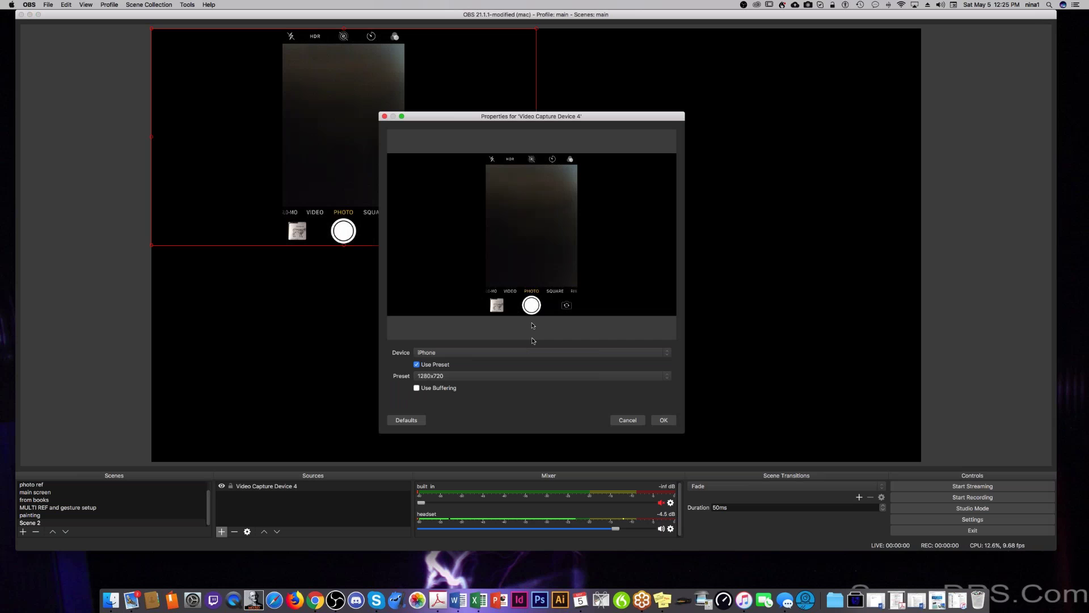
left_click(664, 421)
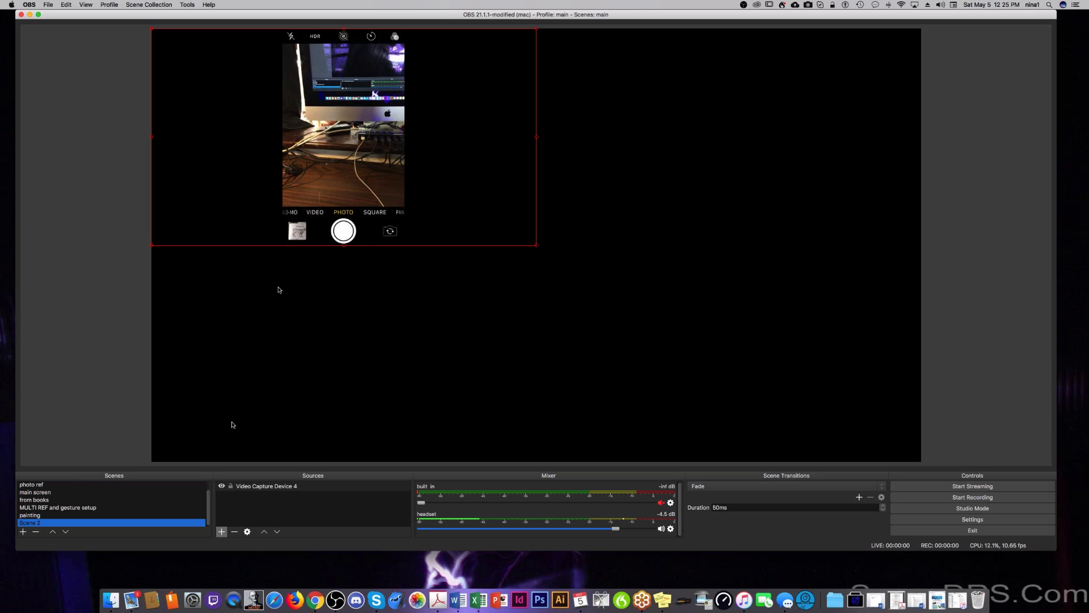
- Add a new video capture source using FaceTime HD Camera (Built-in) and place it beside the iPhone image on the canvas
left_click(23, 529)
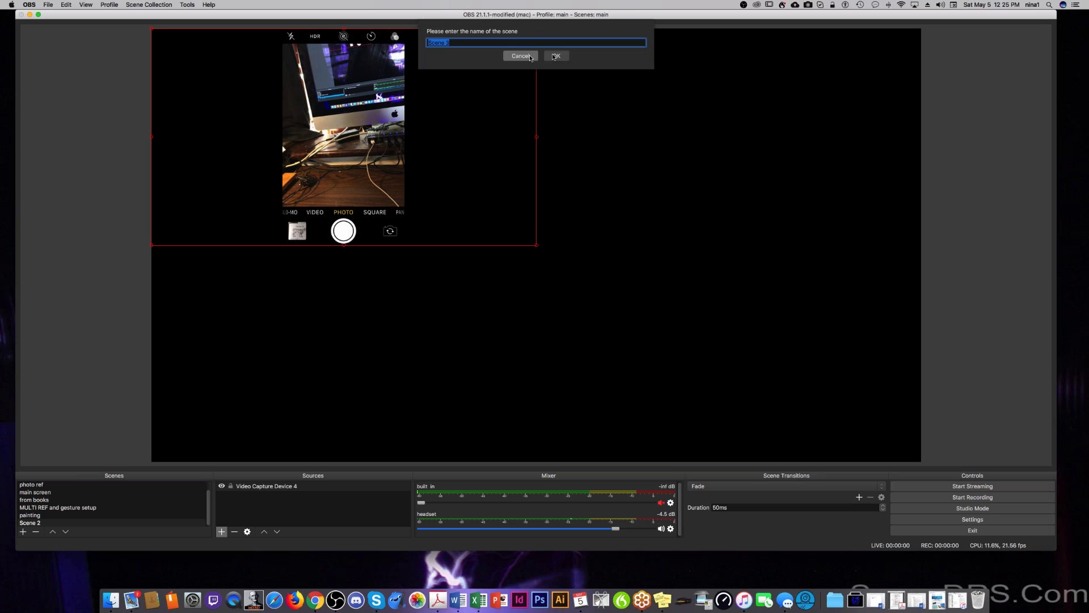
key("Escape")
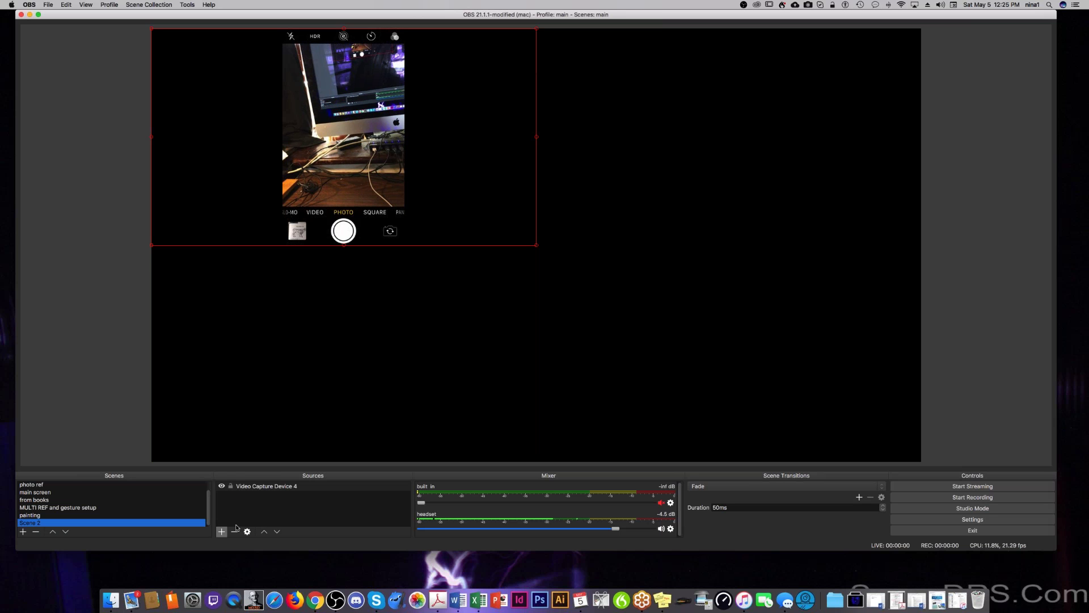
left_click(221, 531)
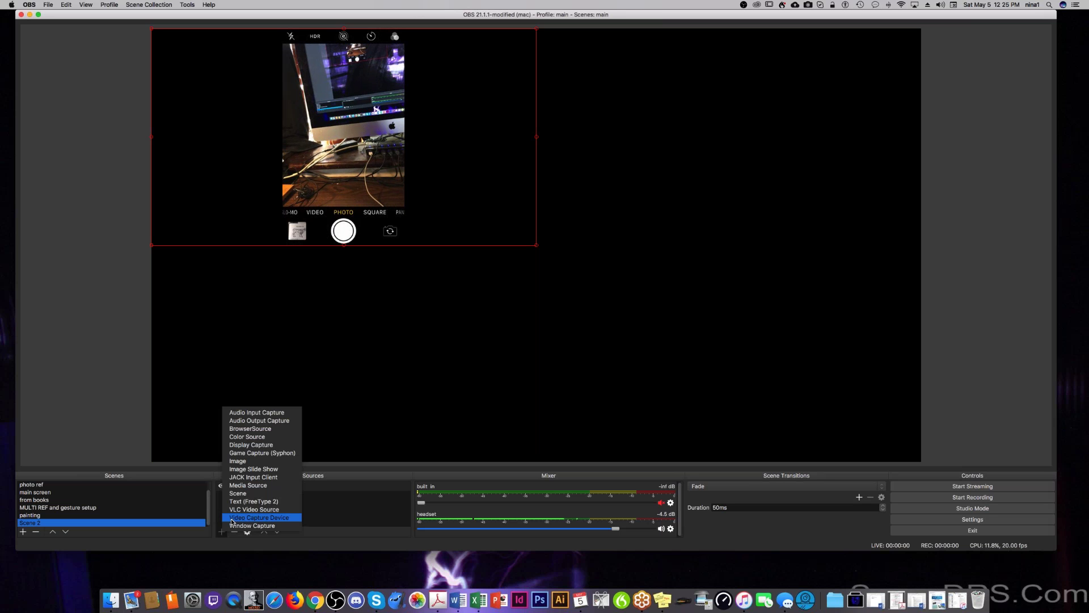
left_click(250, 517)
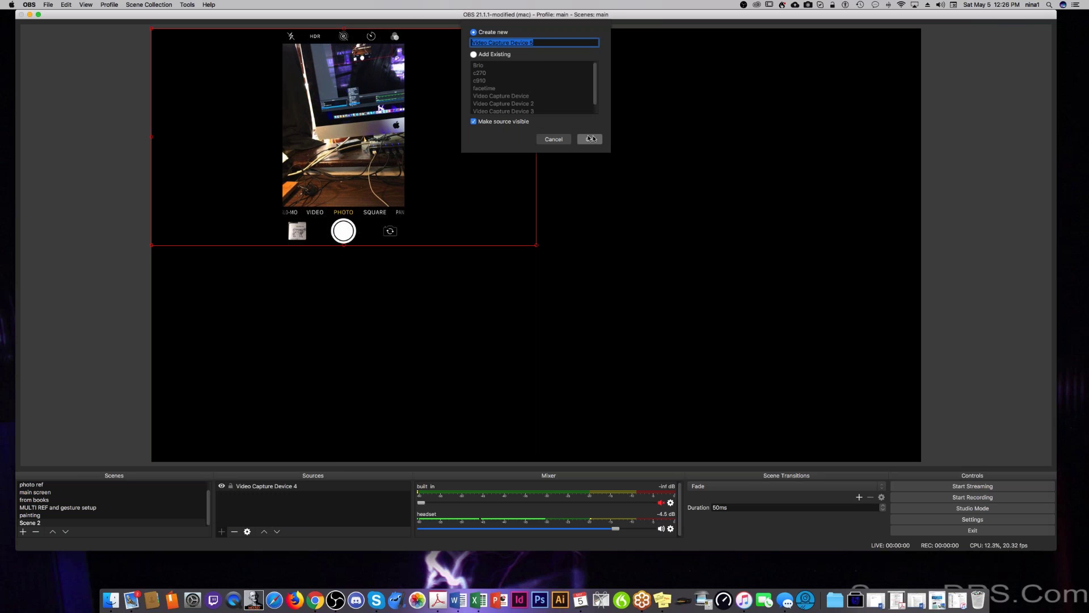
left_click(590, 139)
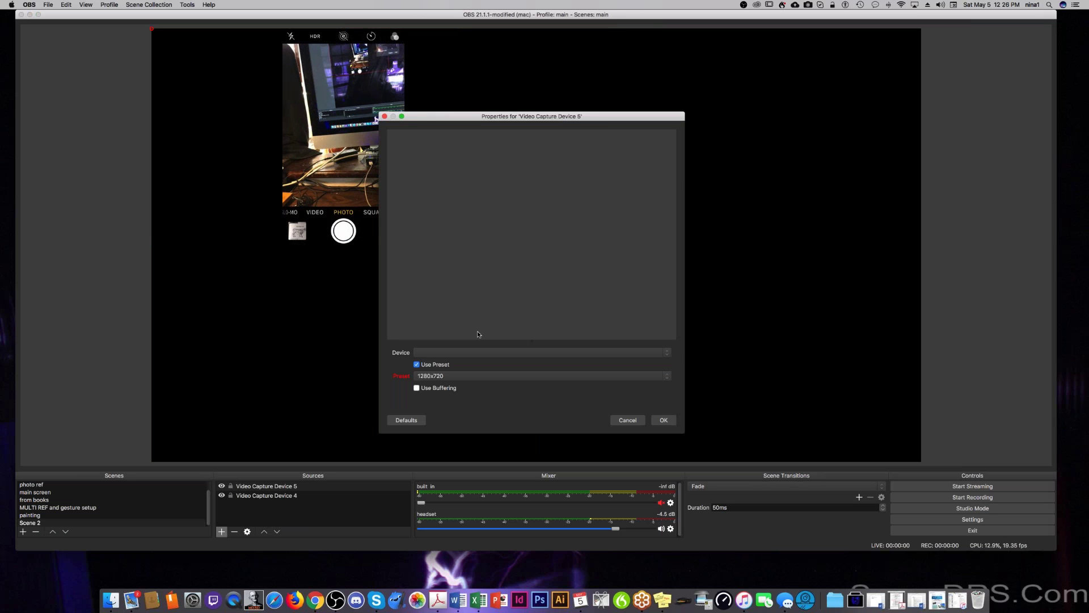
left_click(471, 352)
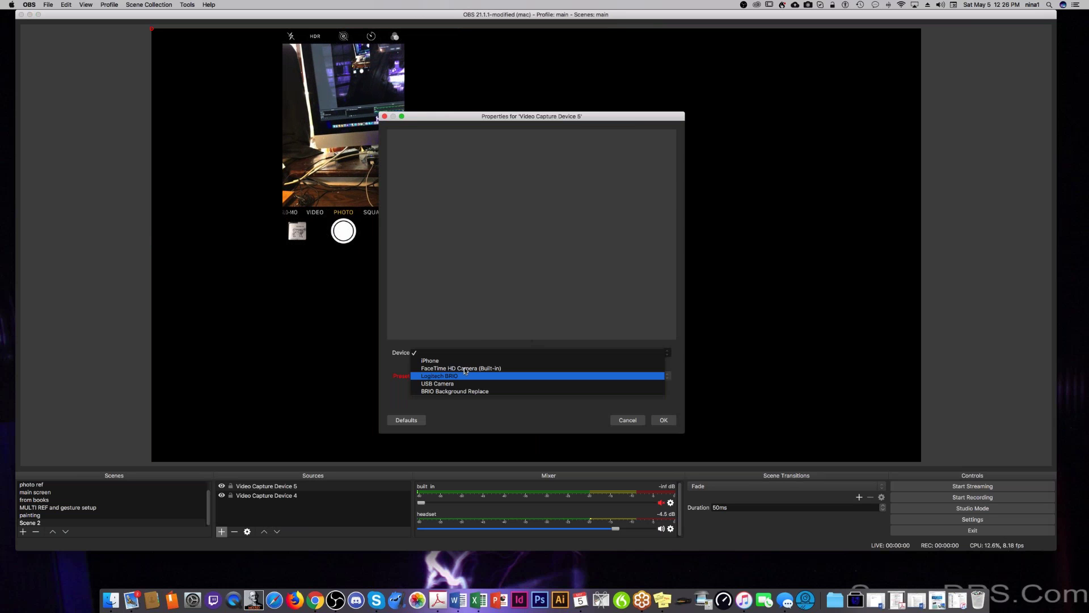
left_click(464, 369)
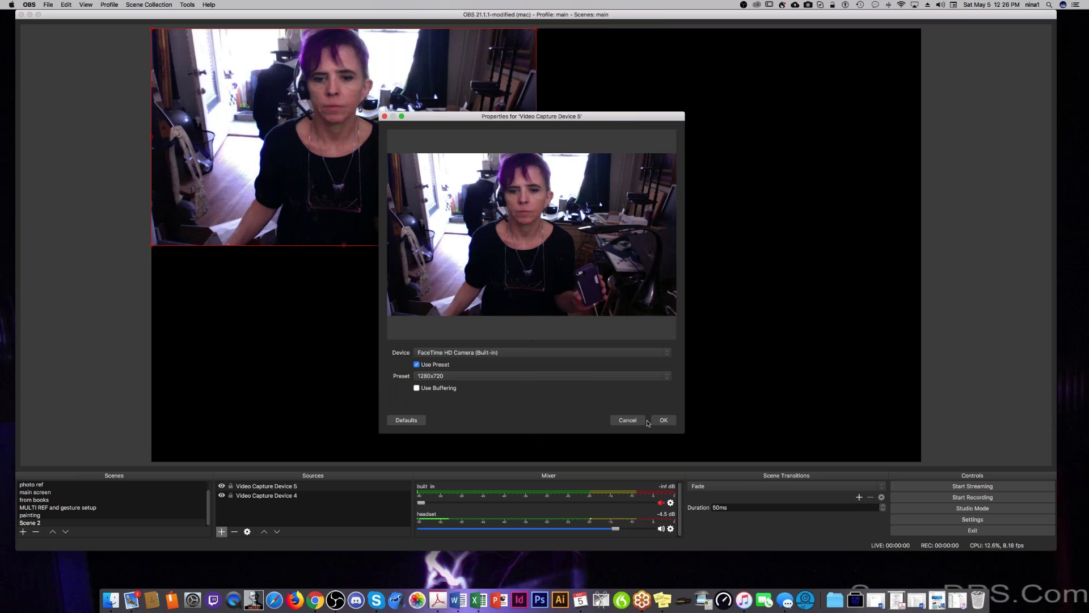
left_click(661, 420)
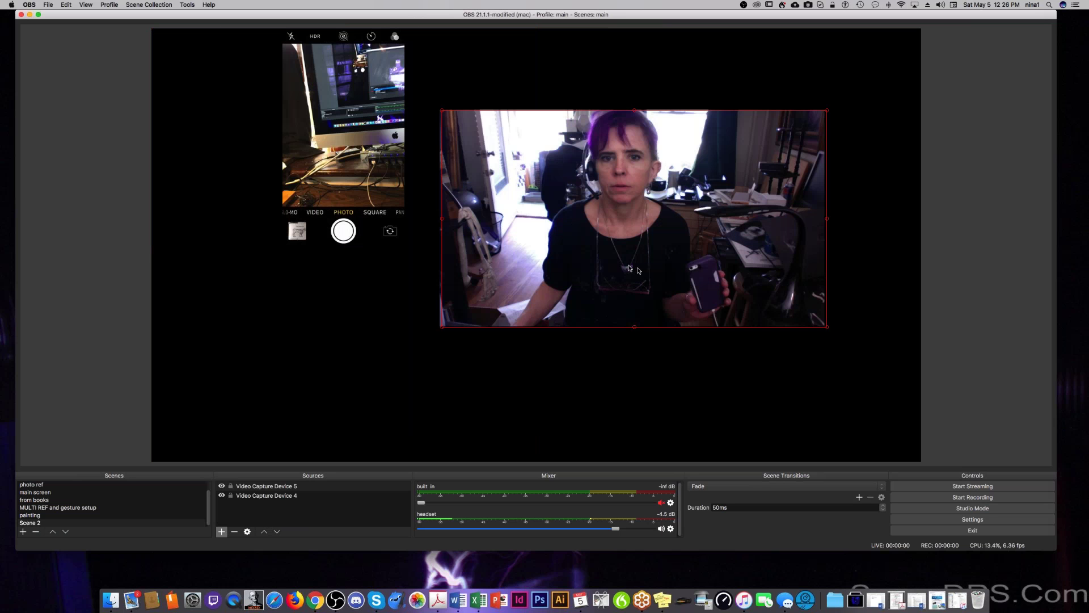
left_click_drag(629, 267, 638, 270)
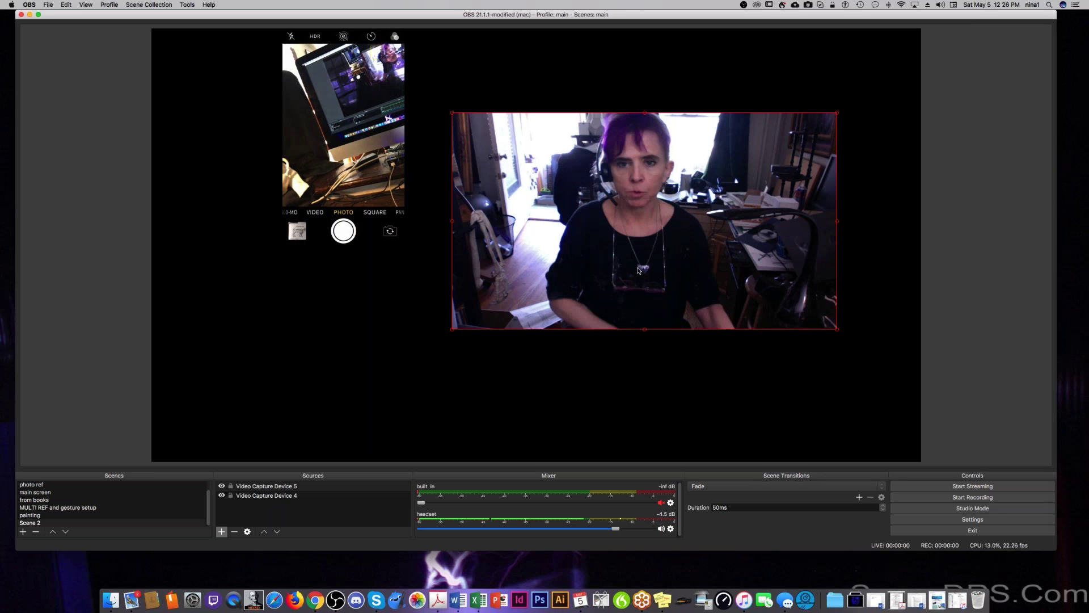
- Add a Crop/Pad effect filter with the default name to the FaceTime camera source
right_click(605, 272)
left_click(245, 509)
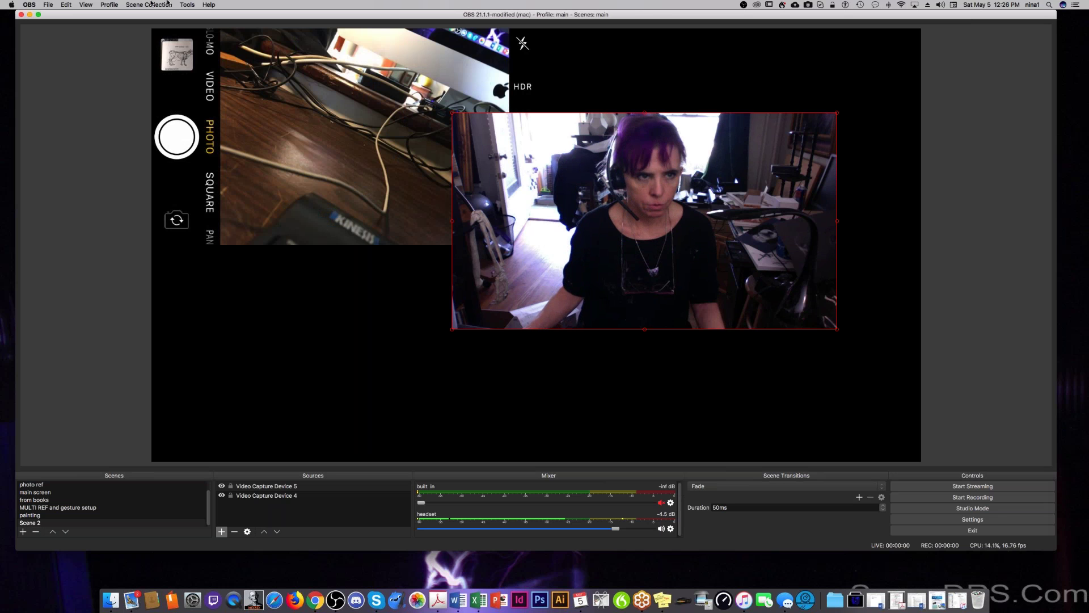
right_click(648, 202)
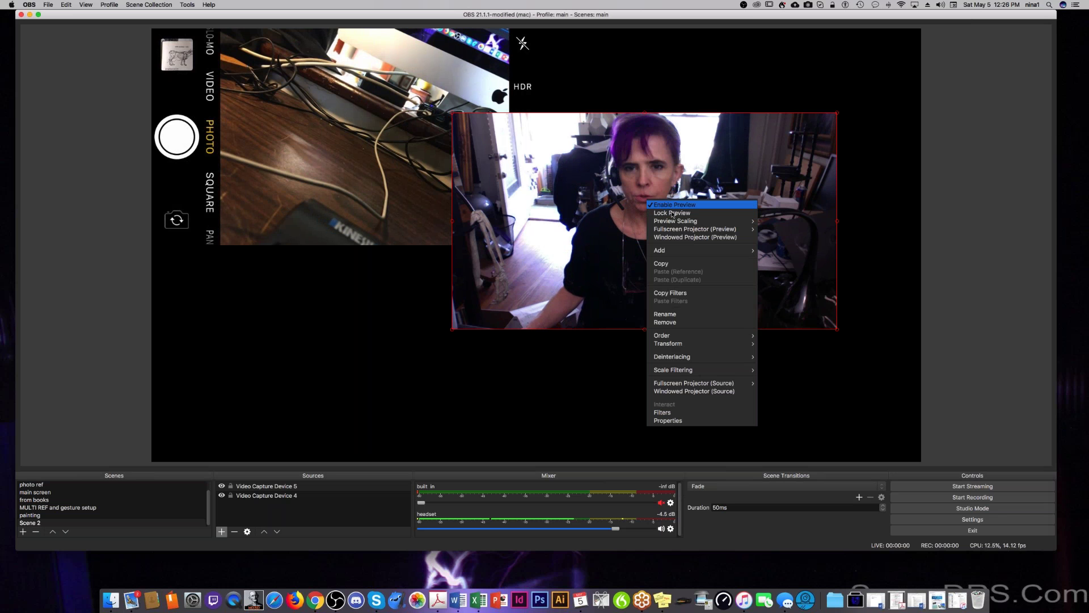
left_click(662, 412)
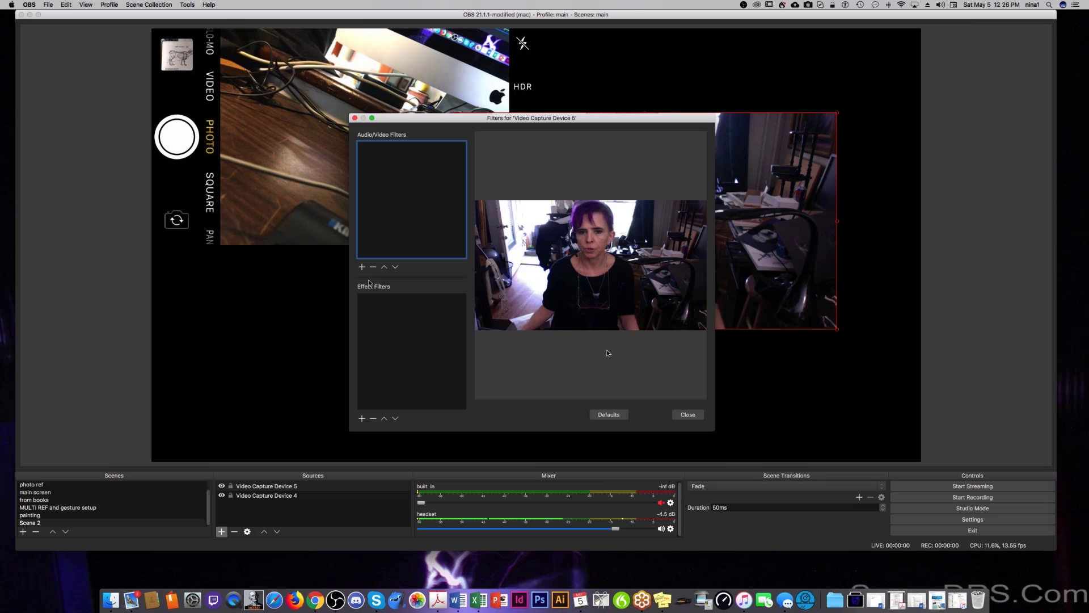
left_click(362, 418)
left_click(385, 457)
left_click(548, 161)
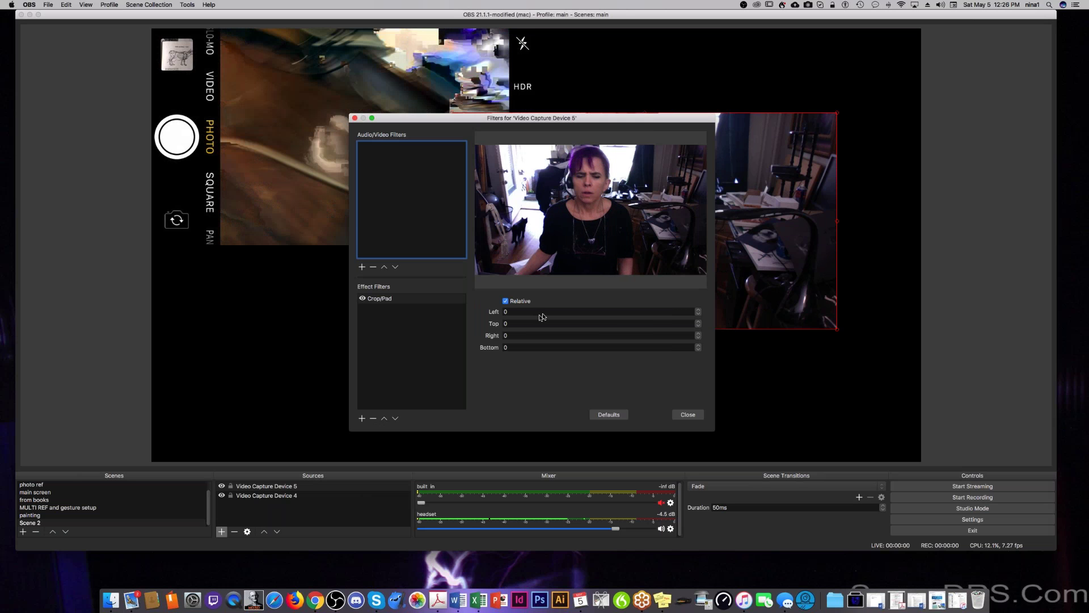
- Set the Crop/Pad filter to 300 on the left and 300 on the right, and close the filters
left_click(505, 314)
type("20")
left_click(506, 336)
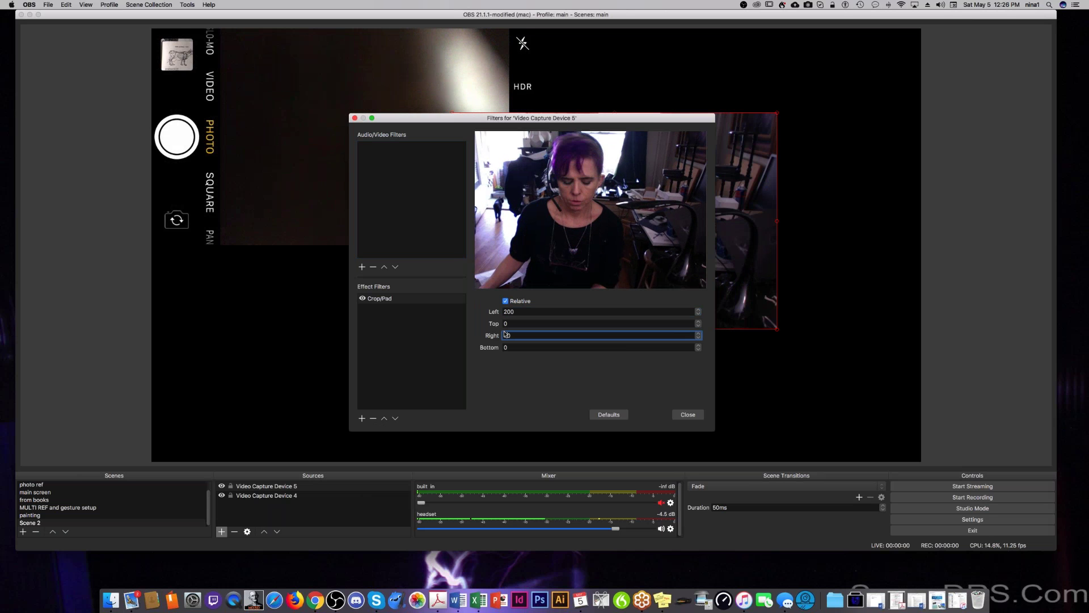
type("200")
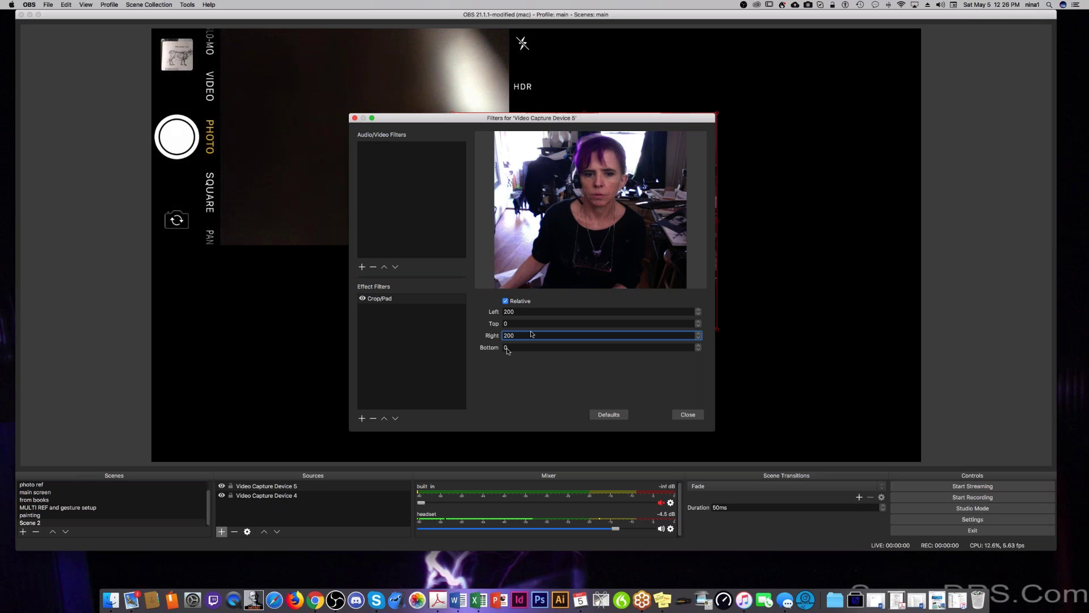
left_click(507, 313)
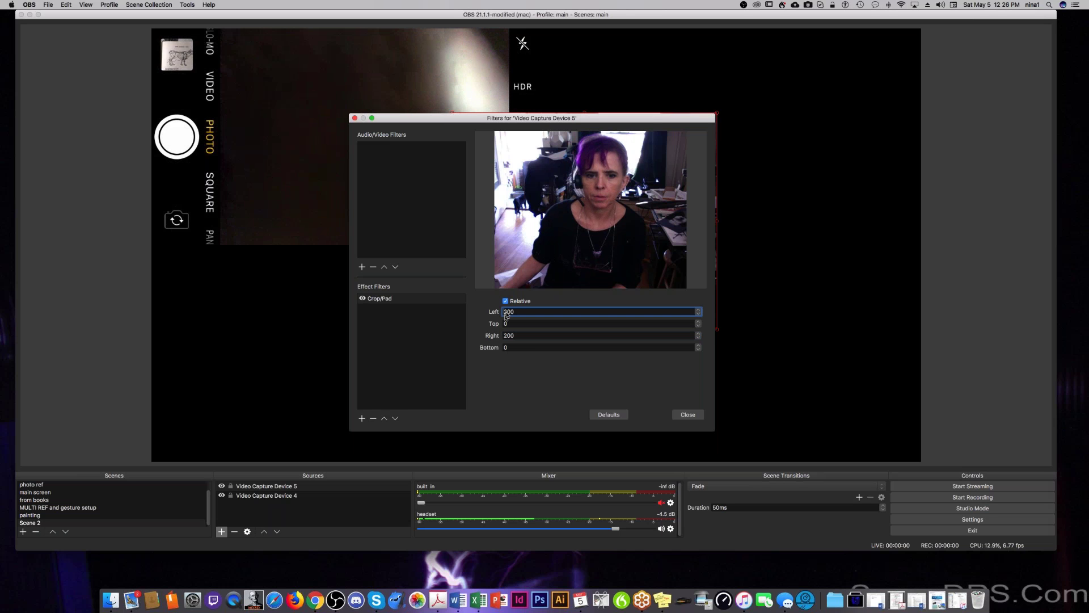
type("3")
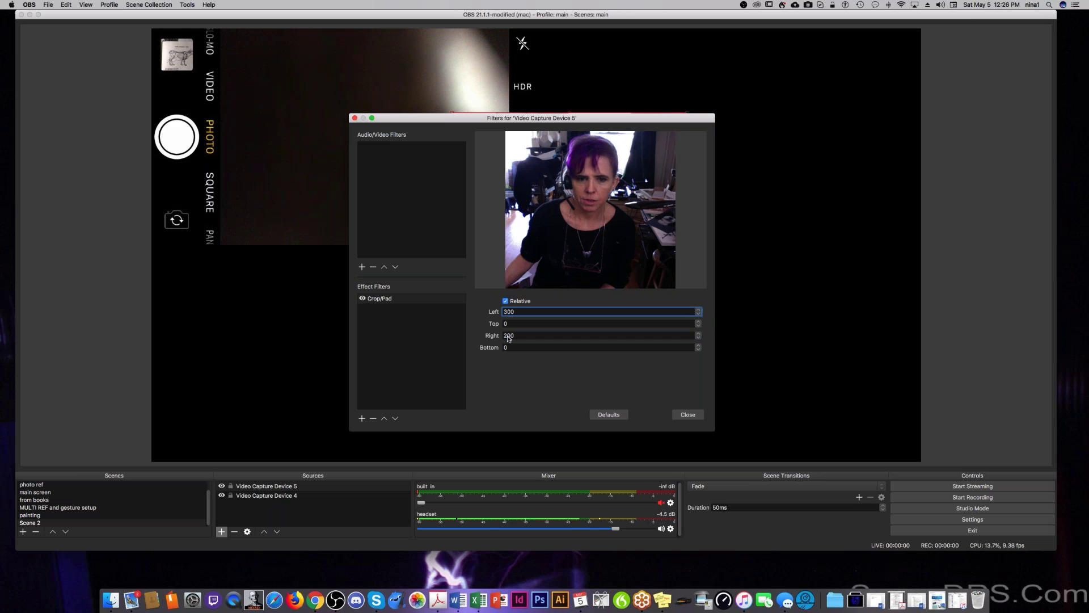
left_click_drag(509, 337, 500, 336)
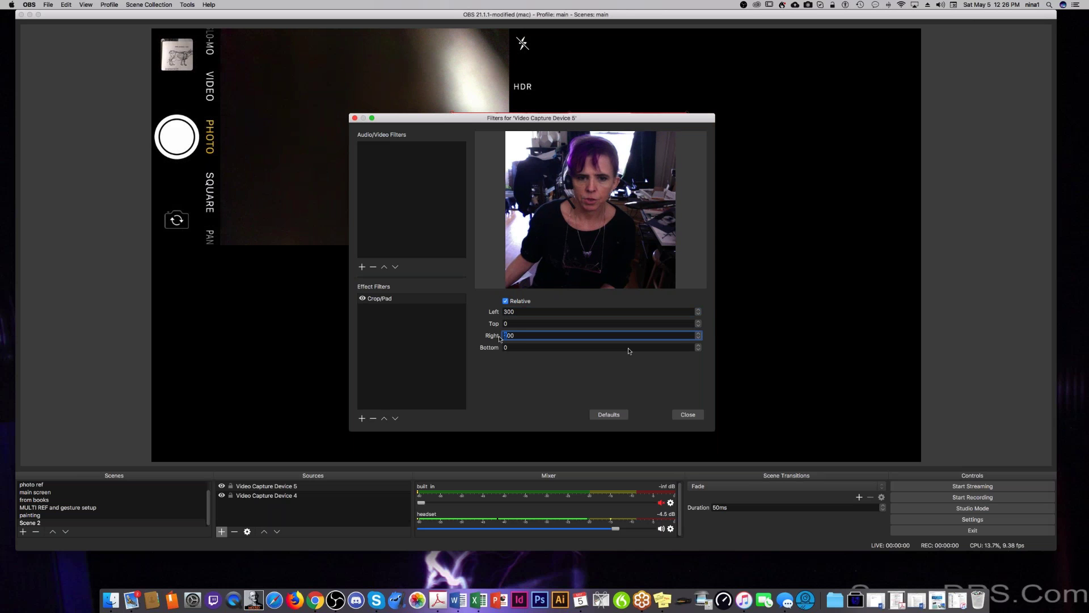
type("3")
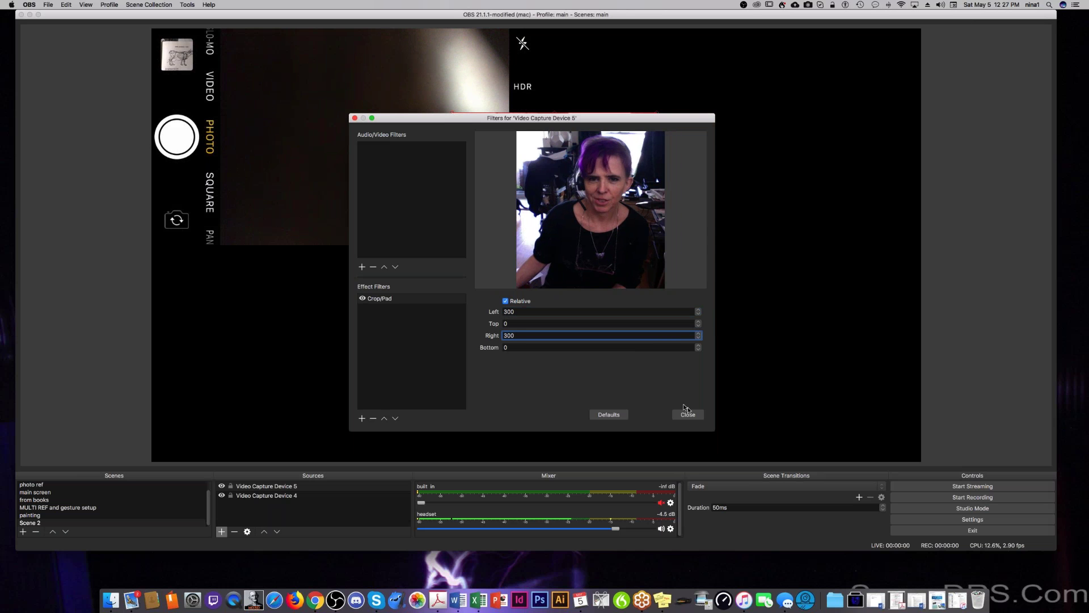
left_click(686, 412)
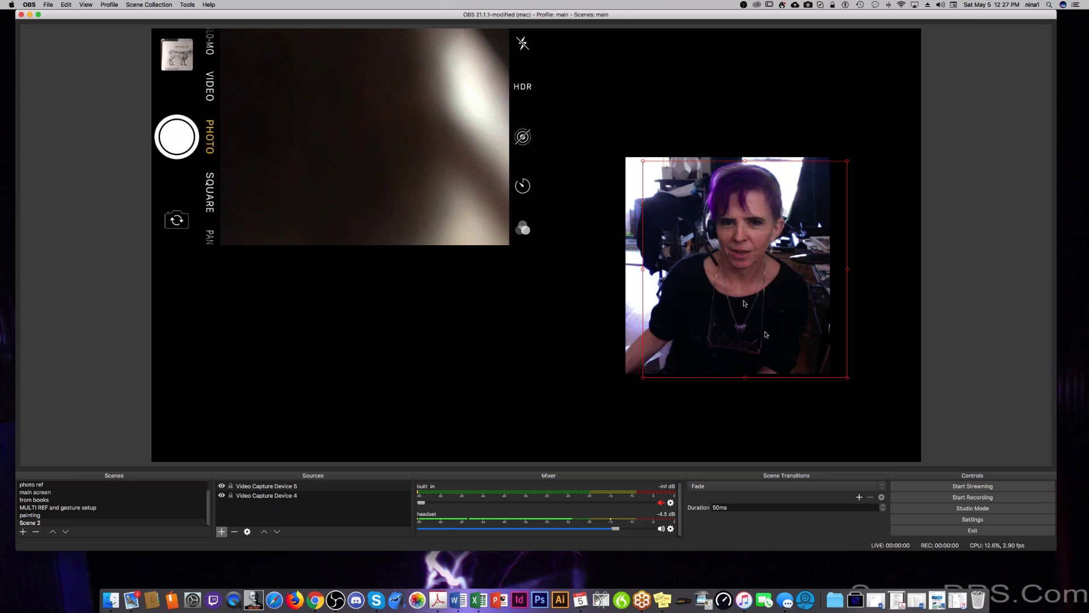
- Shrink the cropped face camera image and place it in the lower-right corner of the canvas
left_click_drag(766, 335, 788, 345)
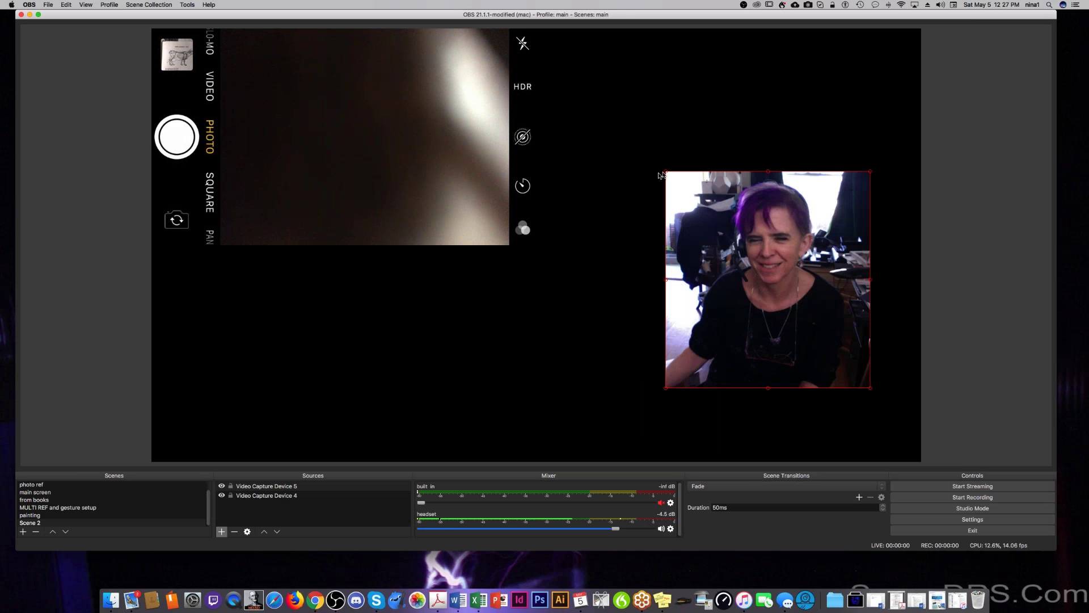
left_click_drag(660, 174, 803, 342)
left_click_drag(817, 393, 803, 407)
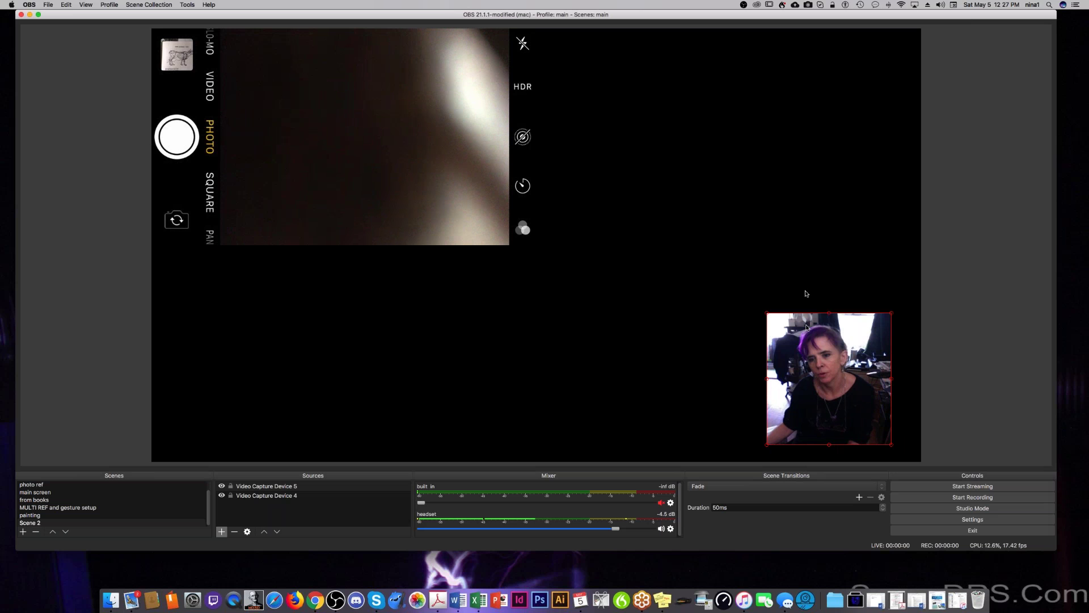
left_click_drag(827, 386, 851, 400)
- Move the iPhone image away from the canvas's upper-left corner toward the middle, and deselect it
left_click(388, 173)
left_click_drag(389, 173, 475, 194)
right_click(474, 193)
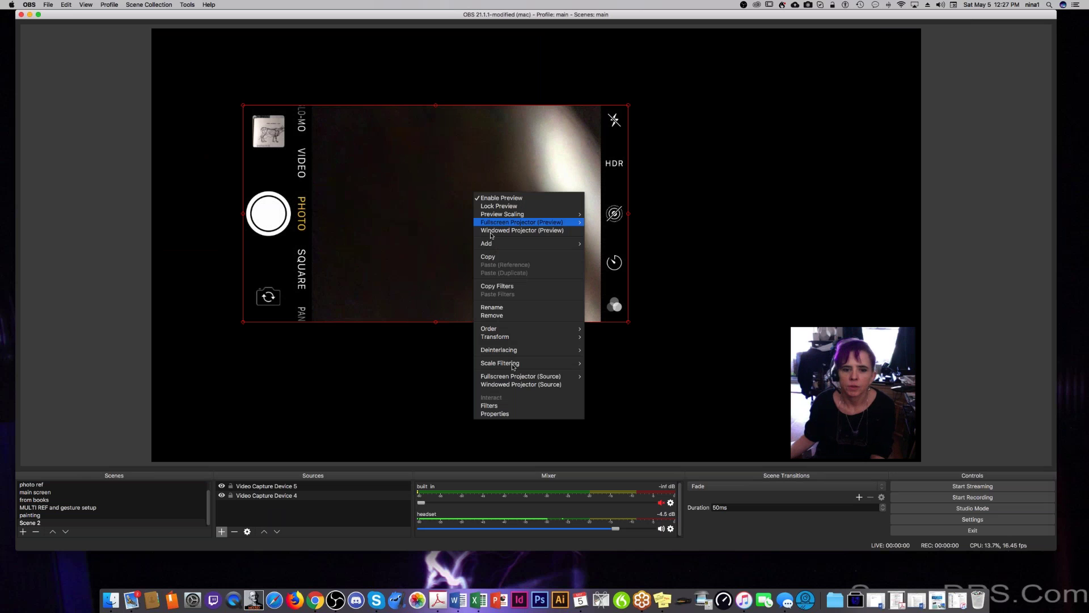
mouse_move(520, 377)
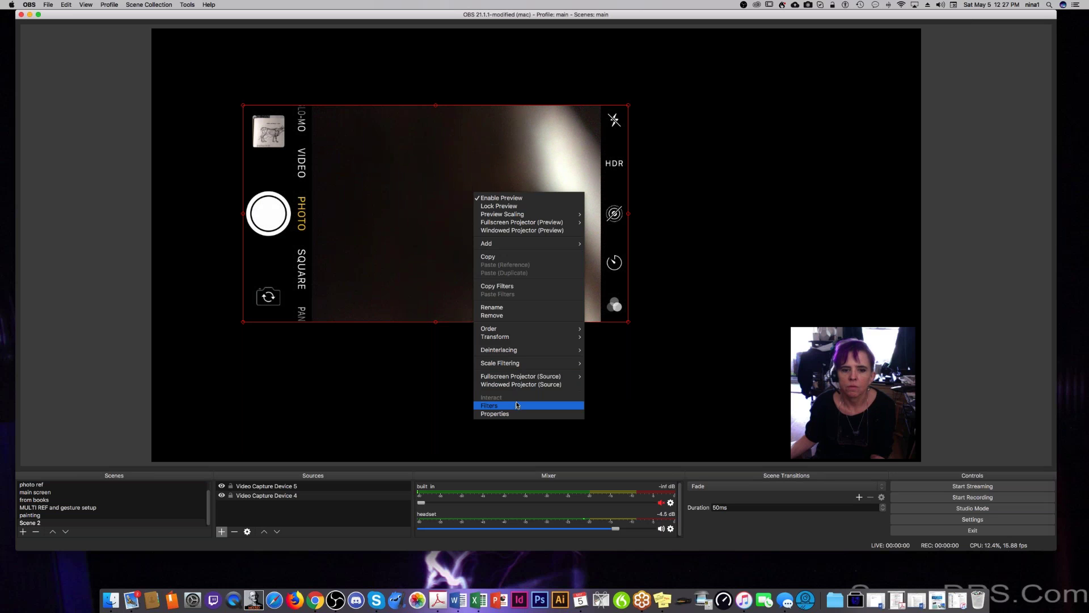
mouse_move(516, 338)
left_click(719, 270)
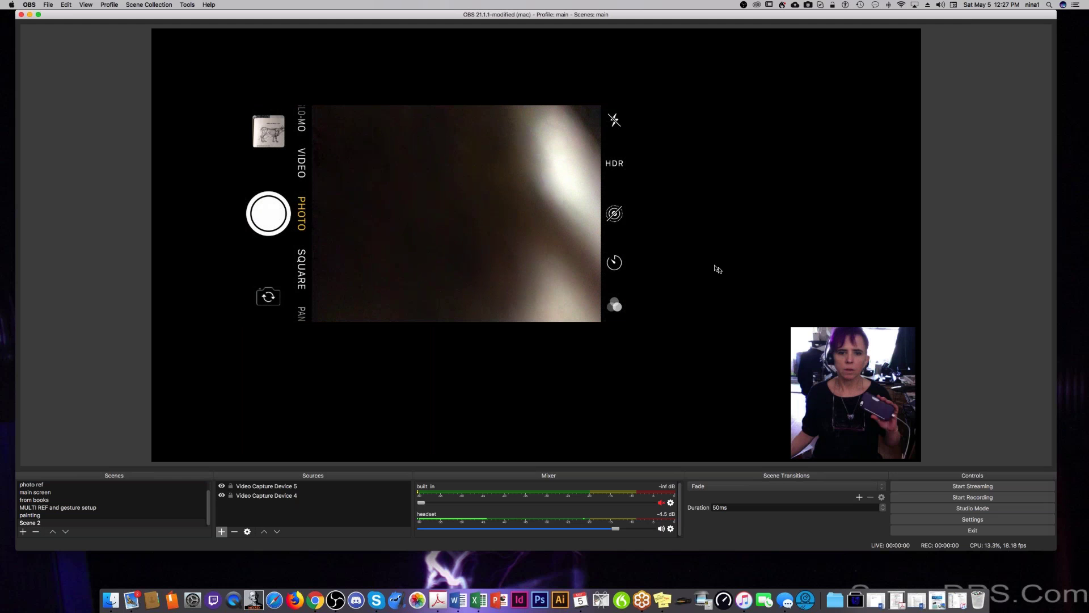
- Enlarge the iPhone image and shift it partly past the canvas's left edge to hide the camera app's shutter controls
left_click(491, 261)
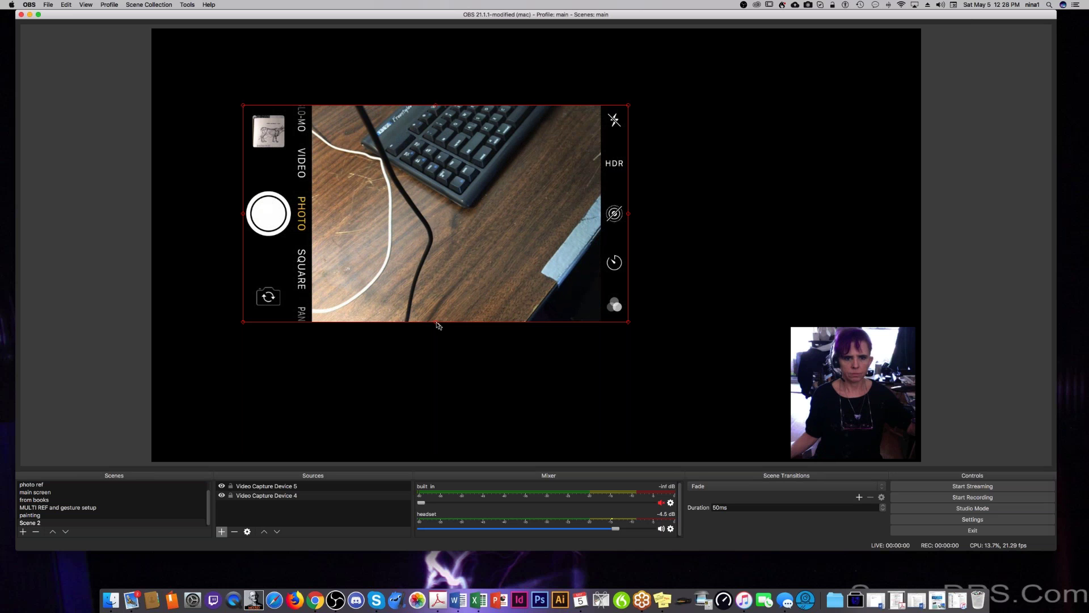
left_click_drag(437, 324, 334, 325)
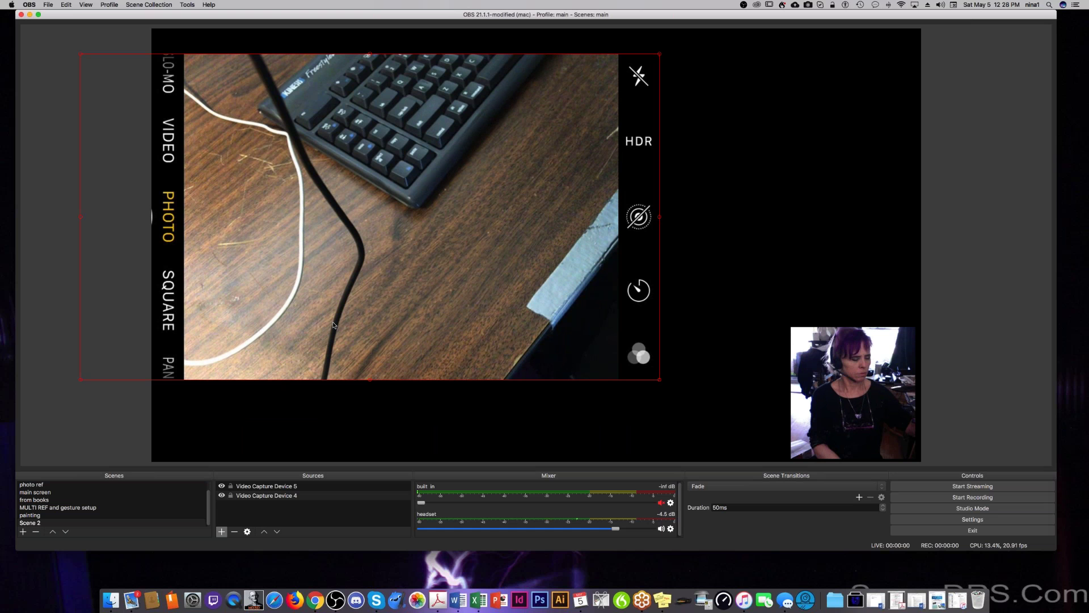
right_click(541, 331)
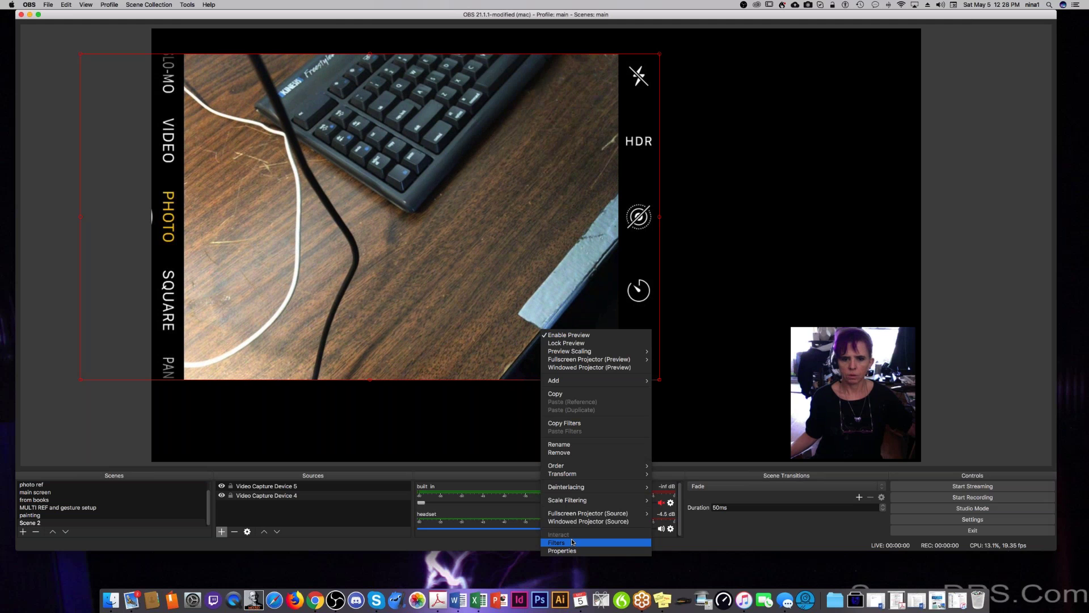
left_click(470, 396)
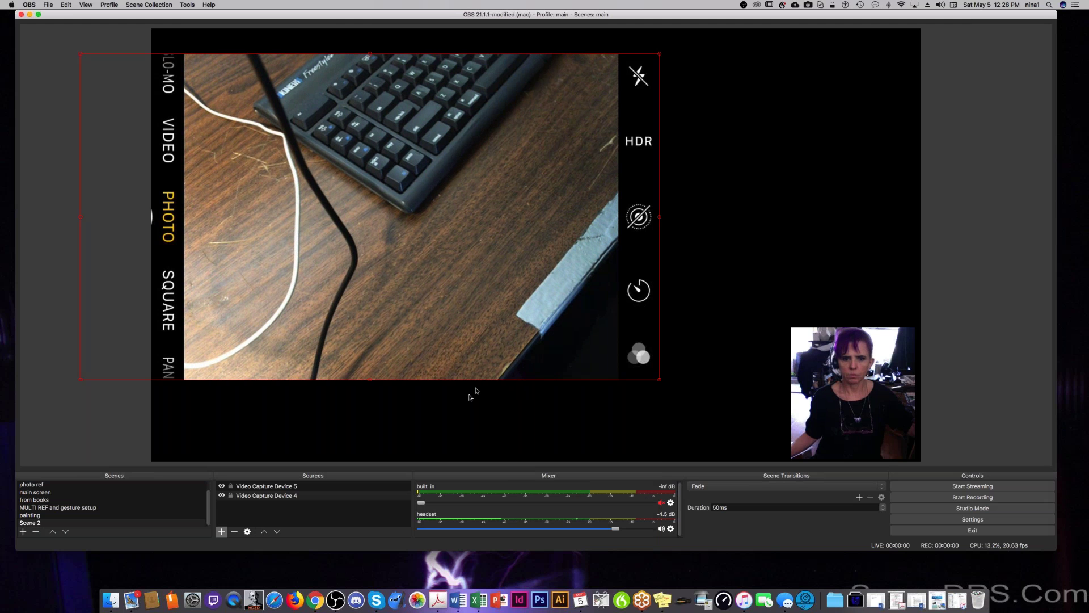